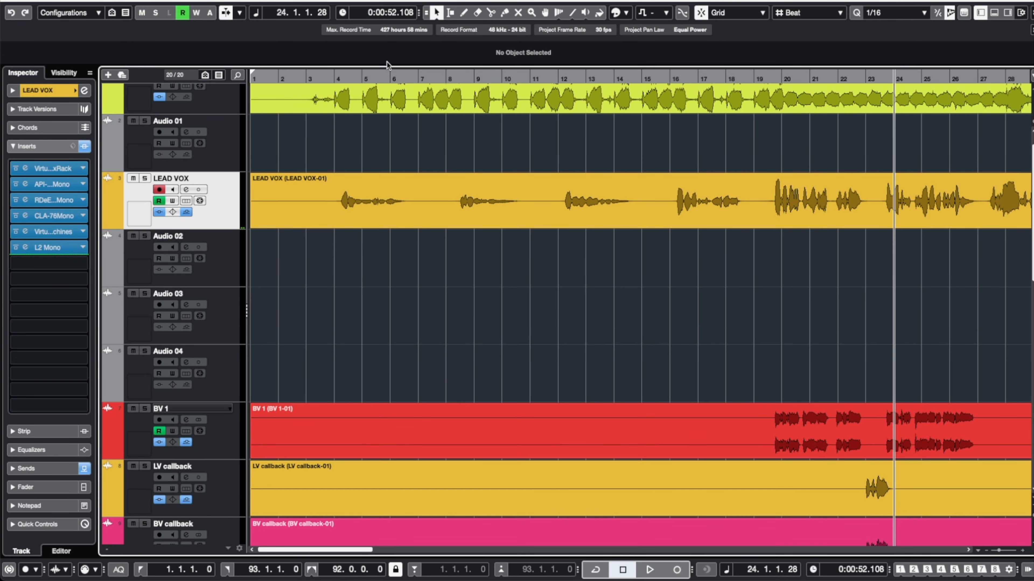
# Duplicate the LEAD VOX track.
pyautogui.click(288, 195)
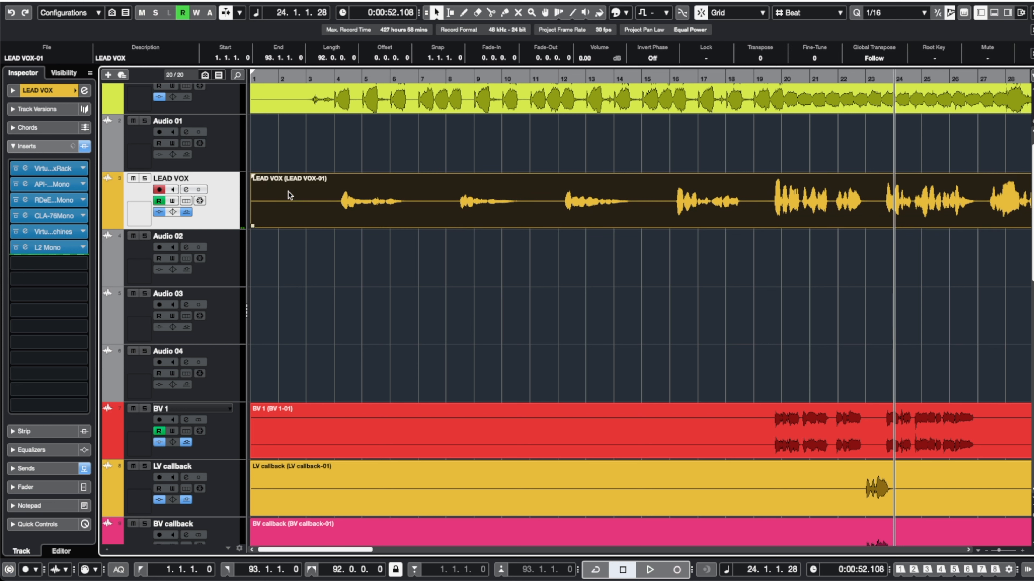
pyautogui.rightClick(219, 193)
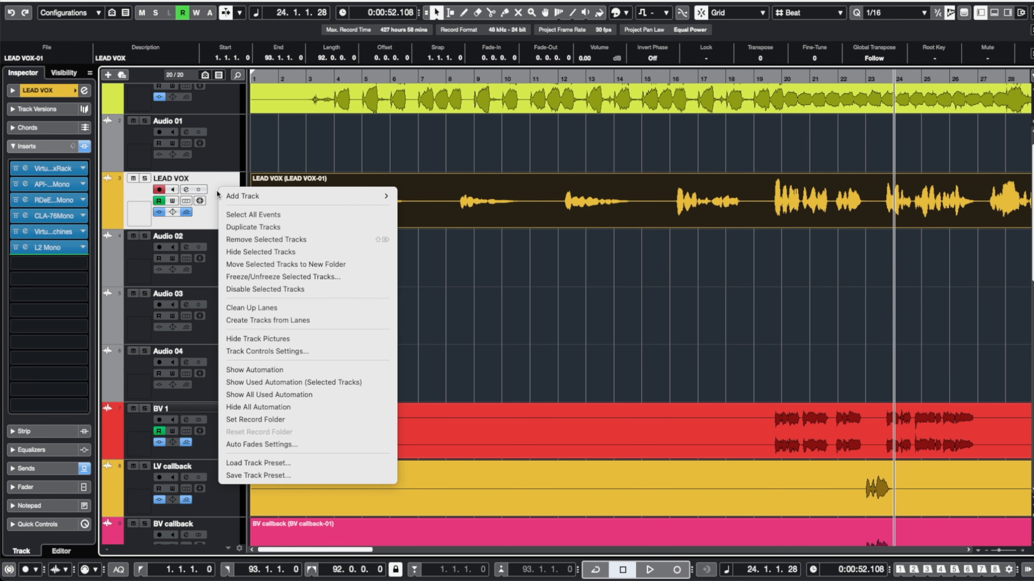
pyautogui.click(233, 225)
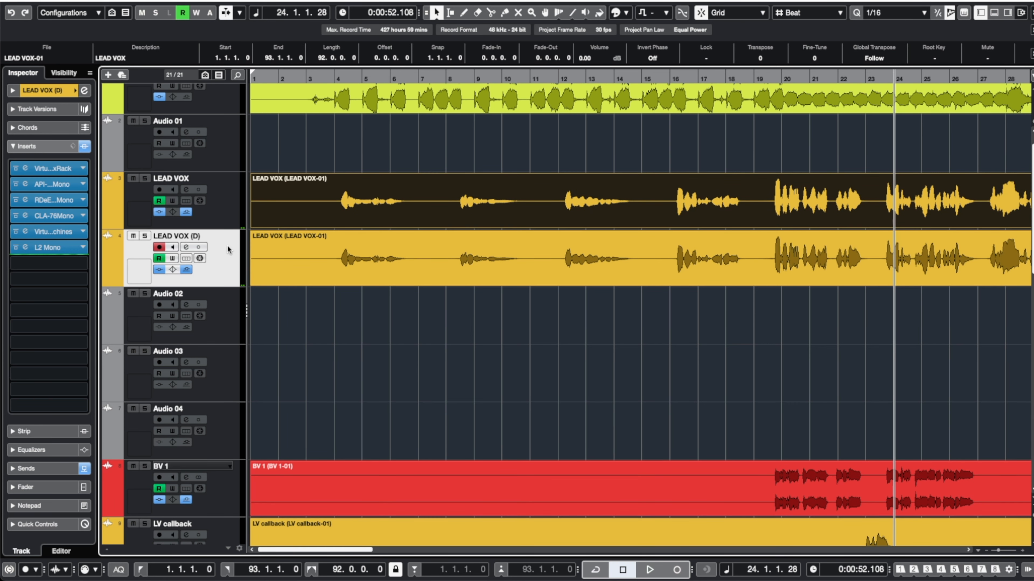
# Bounce the event on the duplicated LEAD VOX (D) track into a new audio file.
pyautogui.click(297, 304)
pyautogui.click(332, 260)
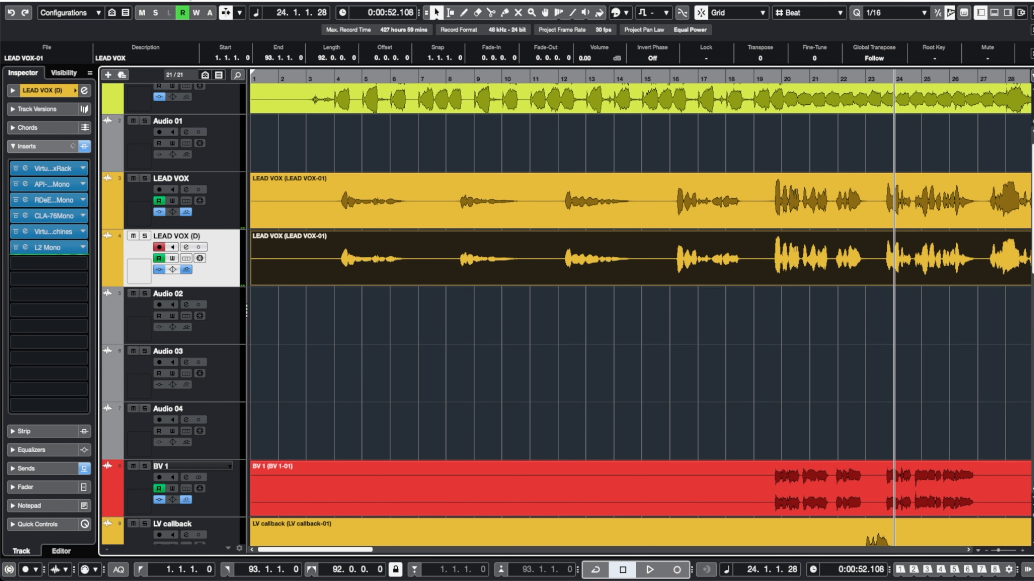
pyautogui.click(158, 0)
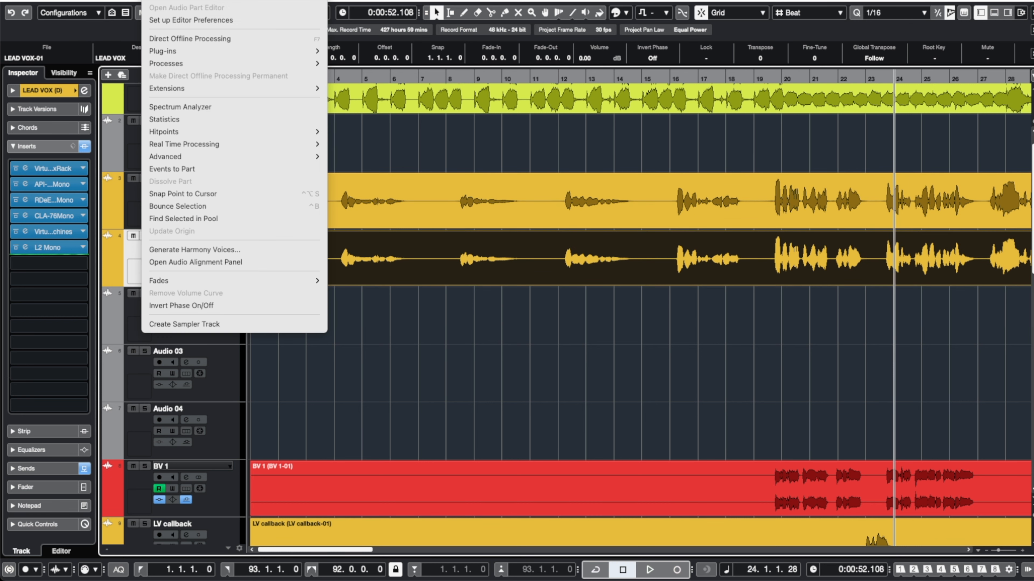
pyautogui.click(187, 205)
pyautogui.click(592, 189)
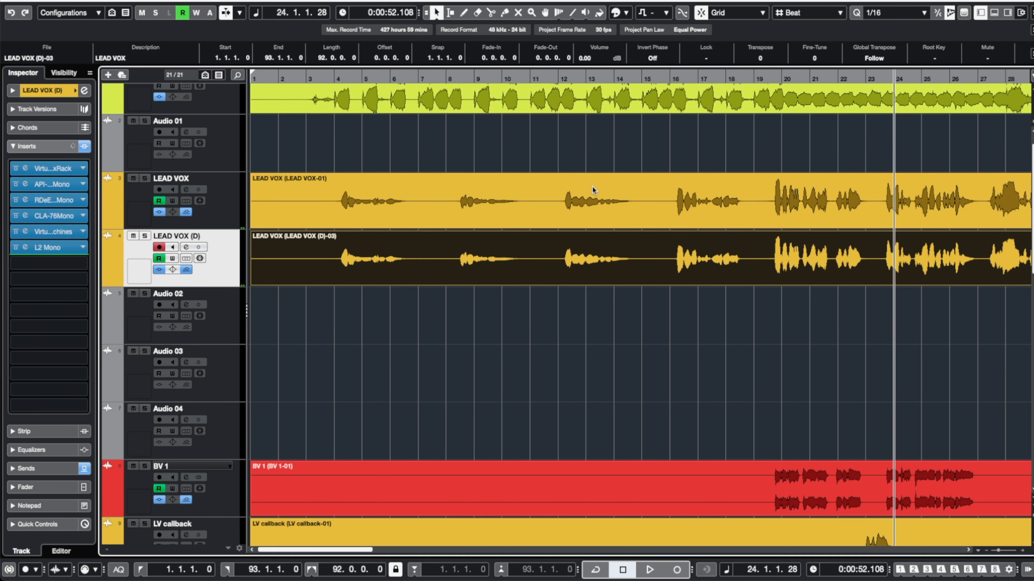
pyautogui.click(577, 190)
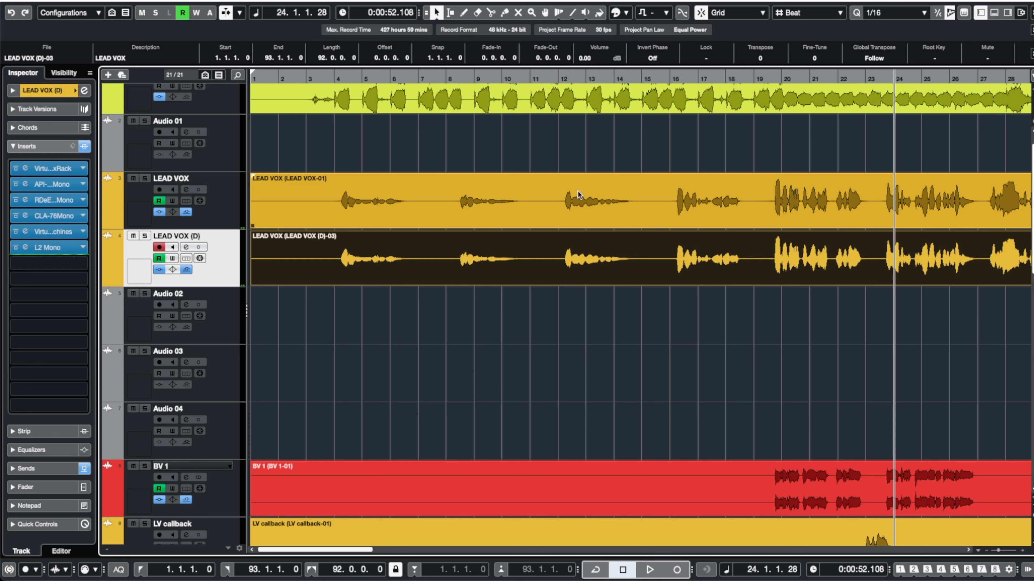
pyautogui.click(520, 150)
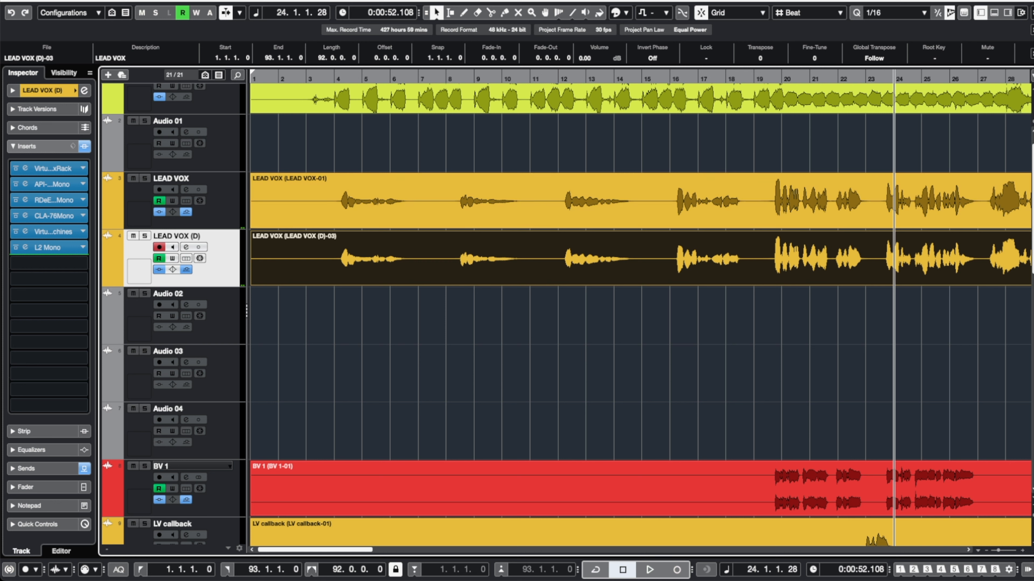
# Reverse the bounced event on the duplicate track.
pyautogui.click(157, 0)
pyautogui.moveTo(177, 63)
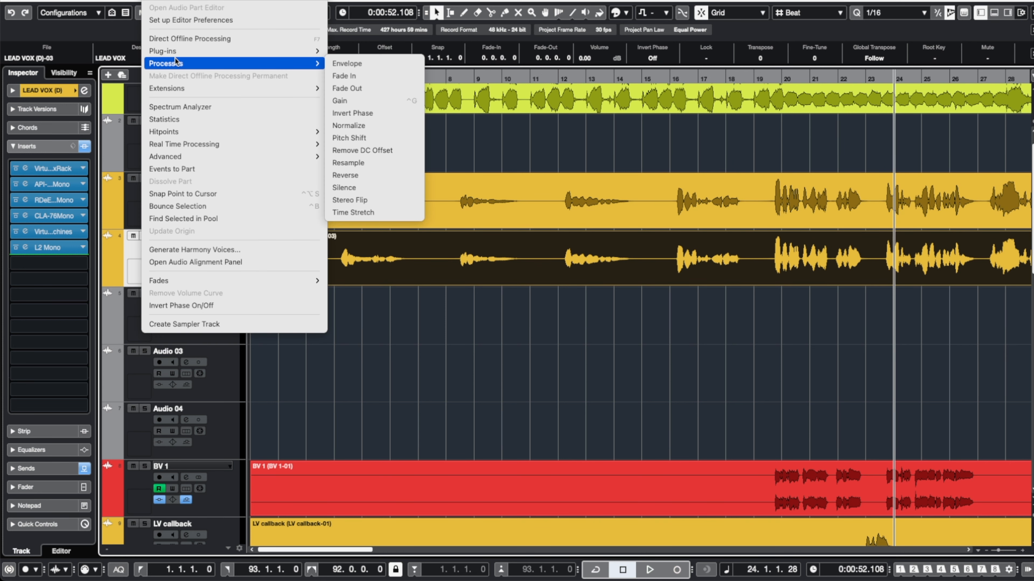
pyautogui.click(384, 176)
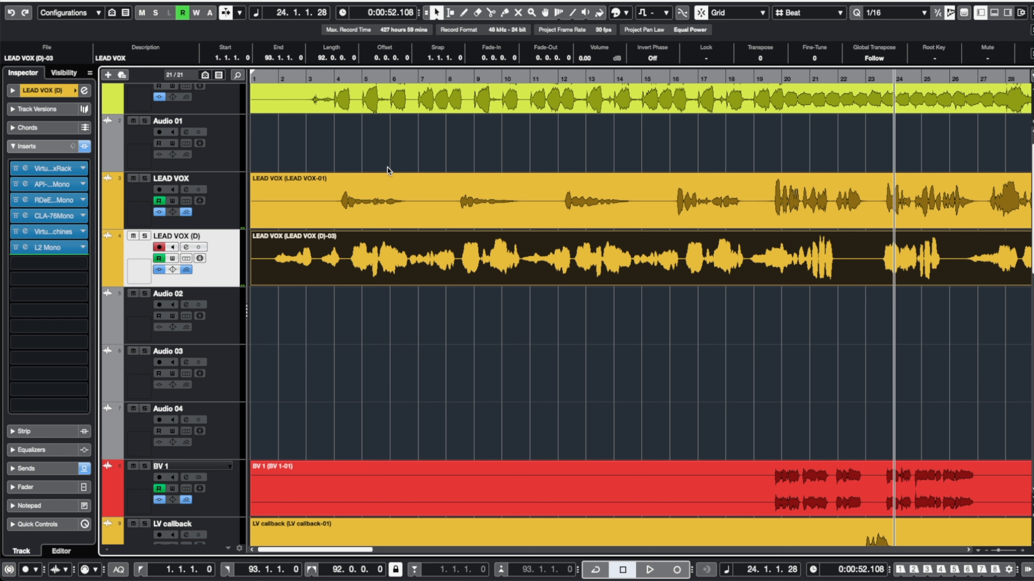
# Apply the MonoDelay plug-in to the reversed event as a direct offline process.
pyautogui.click(157, 1)
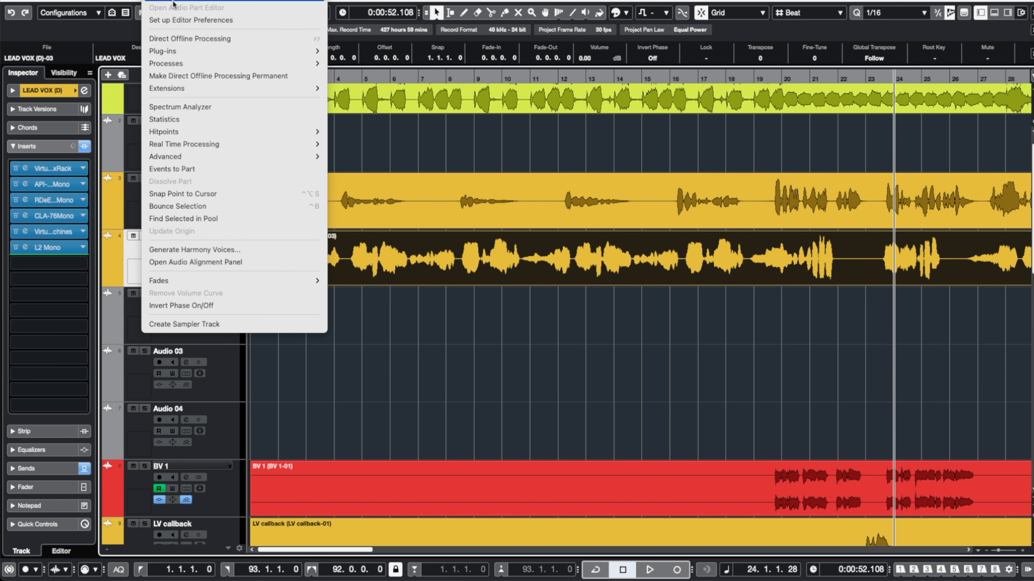
pyautogui.moveTo(182, 49)
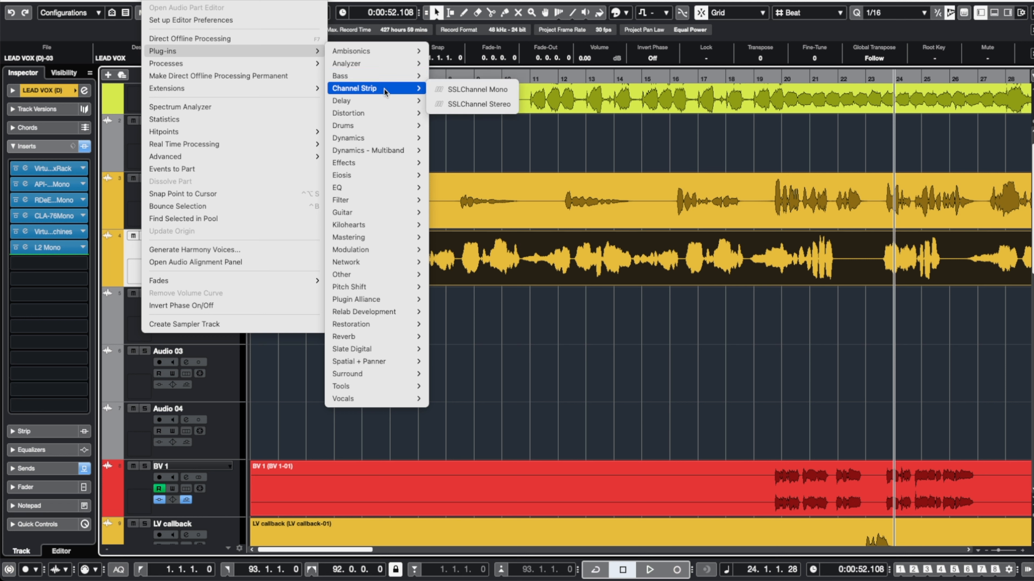
pyautogui.moveTo(392, 101)
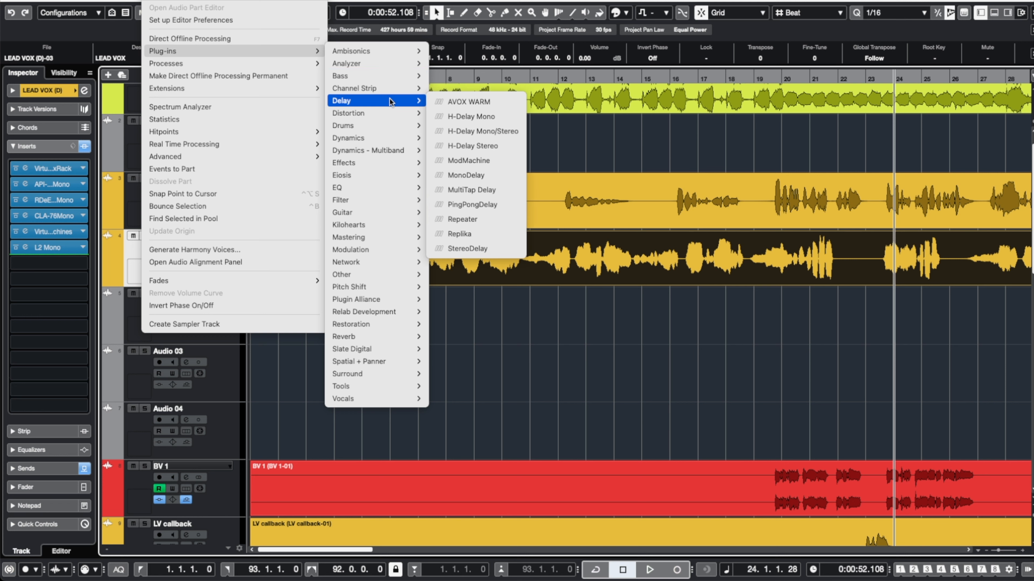
pyautogui.click(490, 175)
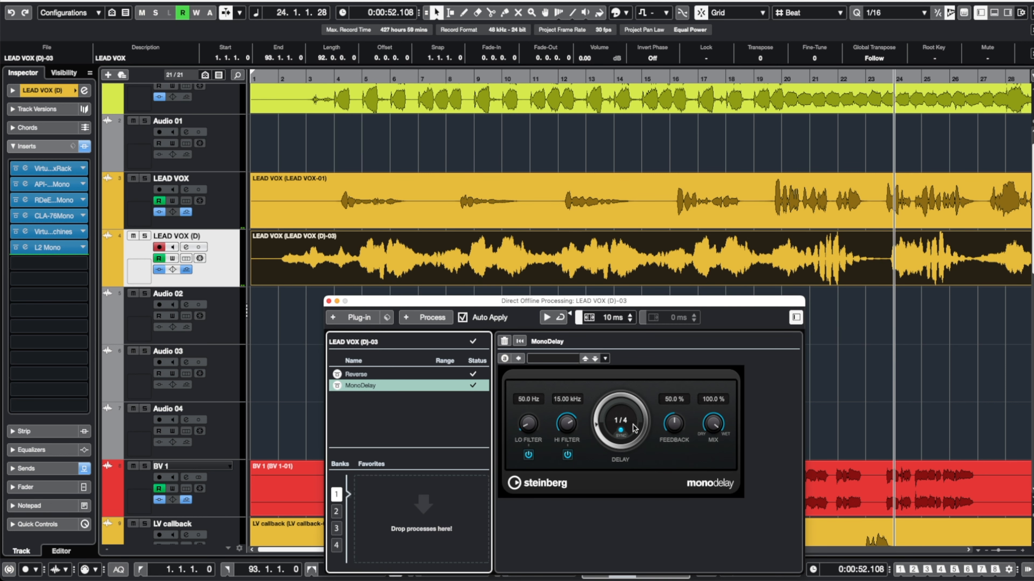
pyautogui.click(629, 422)
pyautogui.click(629, 422)
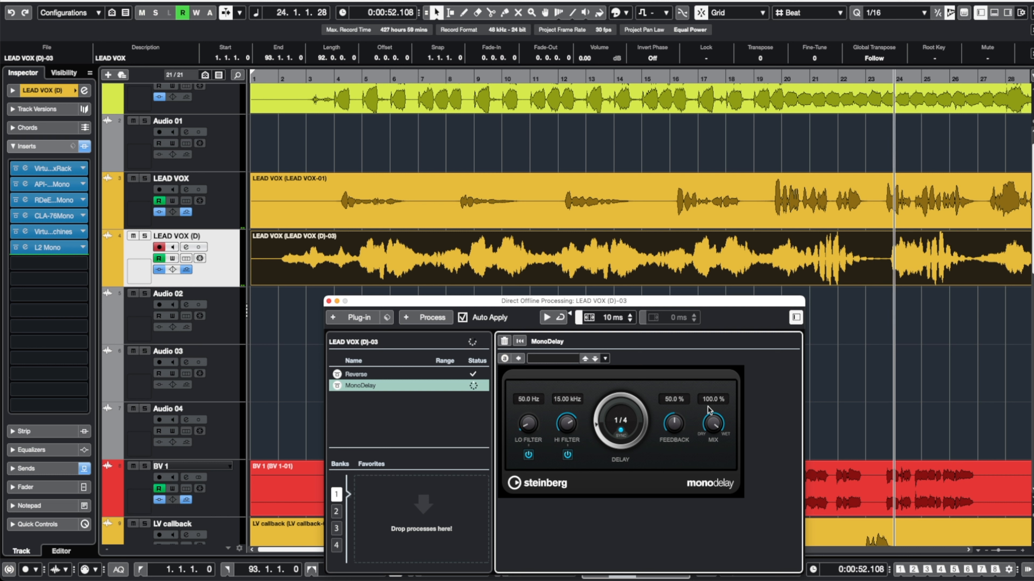
pyautogui.press('Delete')
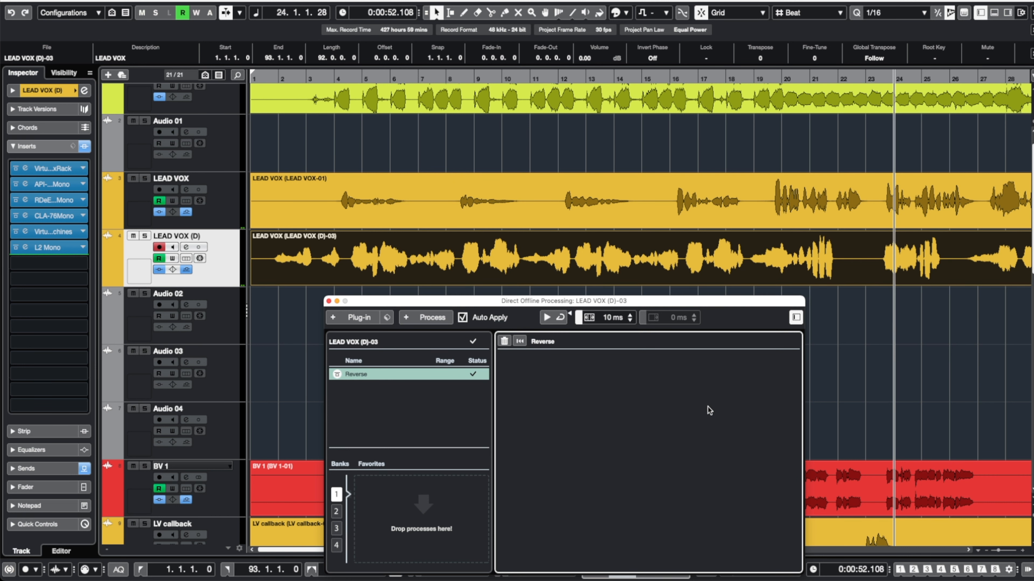
pyautogui.press('super+z')
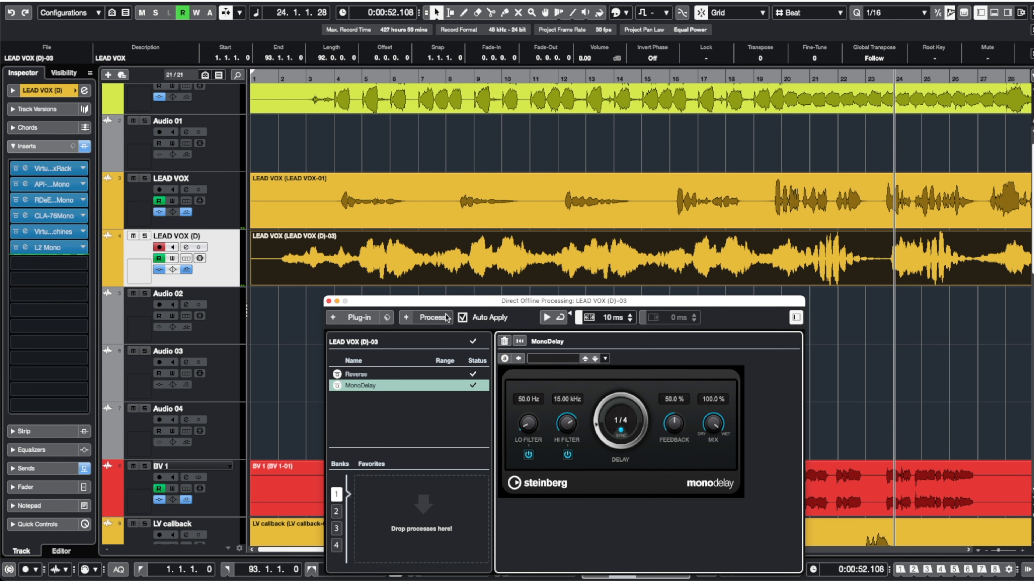
# Reverse the delayed event again so it plays forwards.
pyautogui.click(311, 311)
pyautogui.click(318, 278)
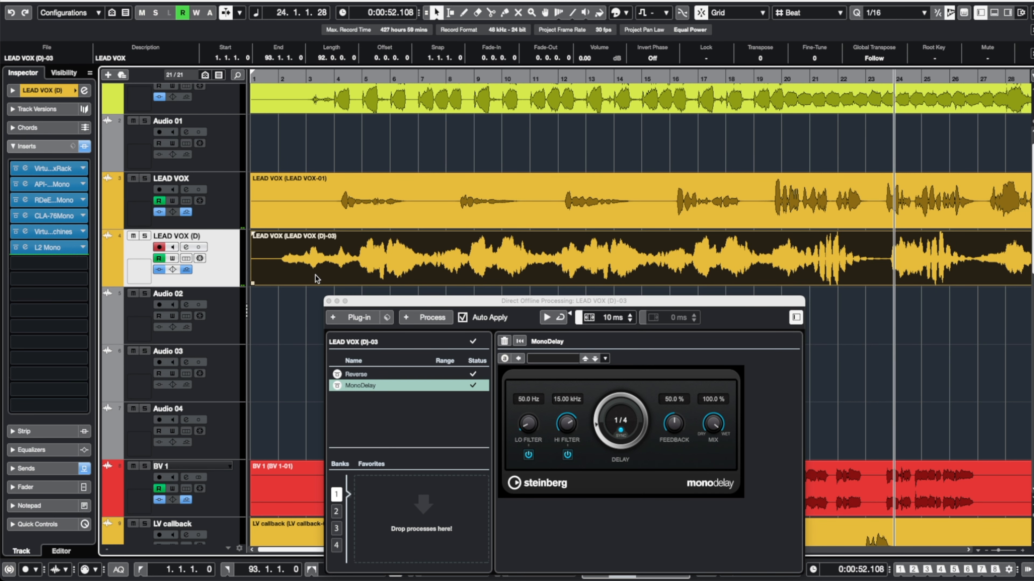
pyautogui.click(157, 0)
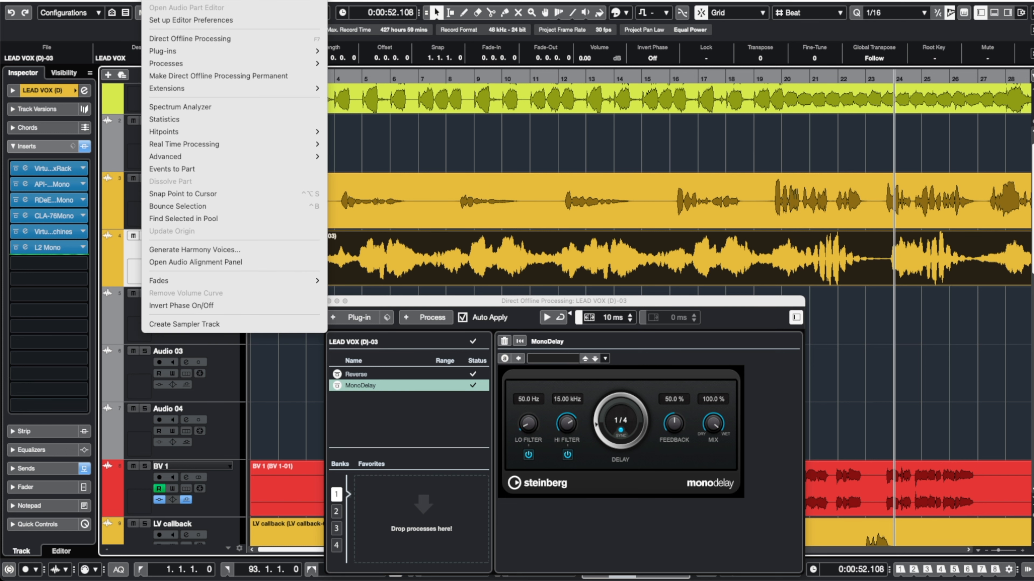
pyautogui.moveTo(187, 63)
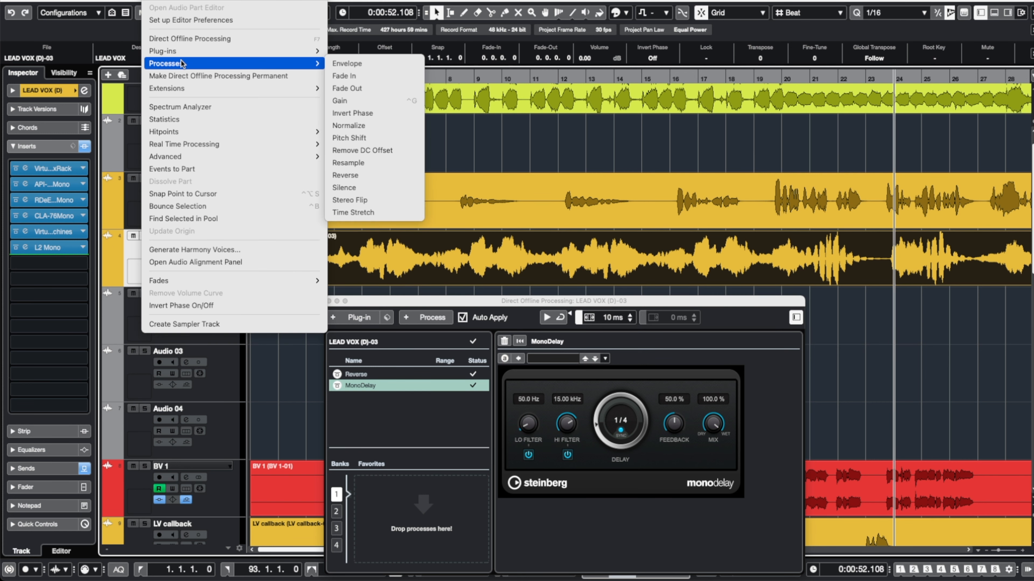
pyautogui.click(381, 175)
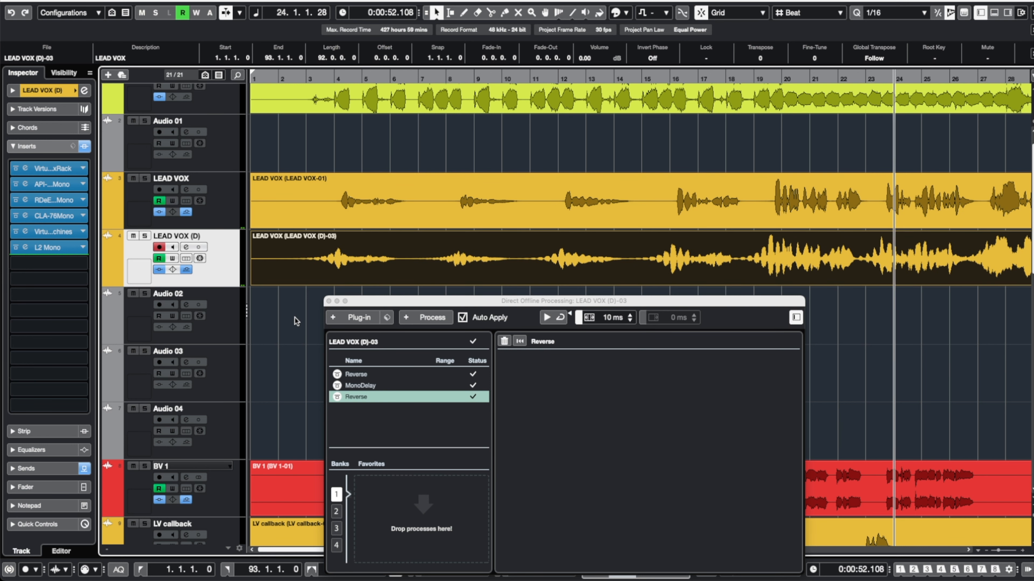
# Move the reverse-delay track below Audio 03 and mute it.
pyautogui.scroll(2, 295, 318)
pyautogui.scroll(1, 294, 318)
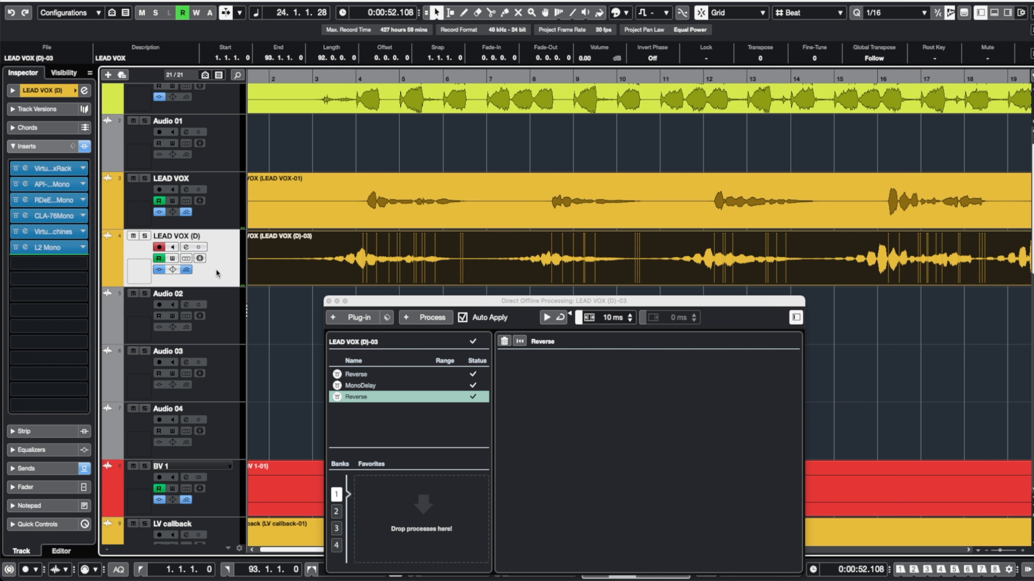
pyautogui.moveTo(222, 263); pyautogui.dragTo(218, 374)
pyautogui.click(133, 351)
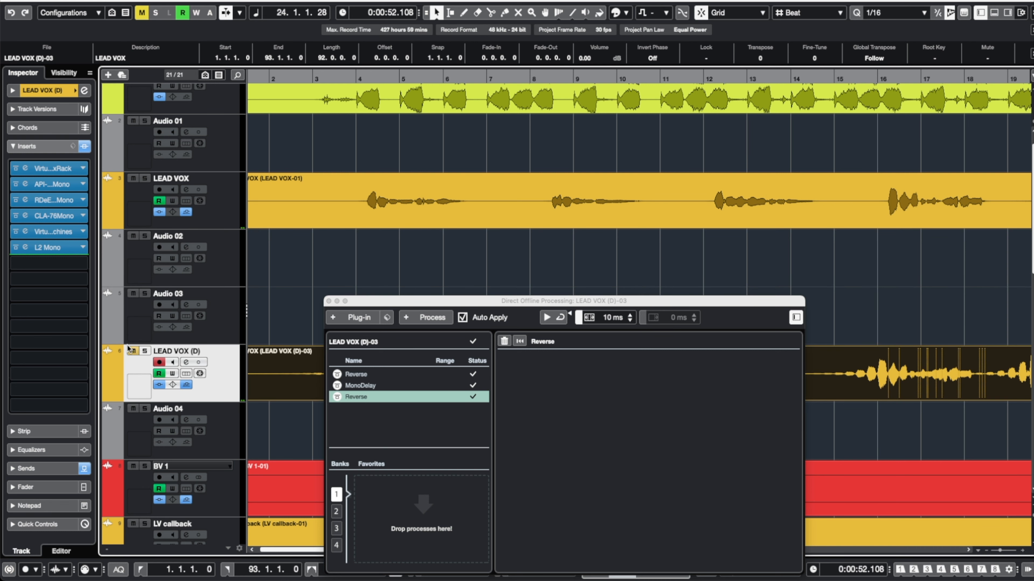
# Duplicate the original LEAD VOX track once more.
pyautogui.click(214, 211)
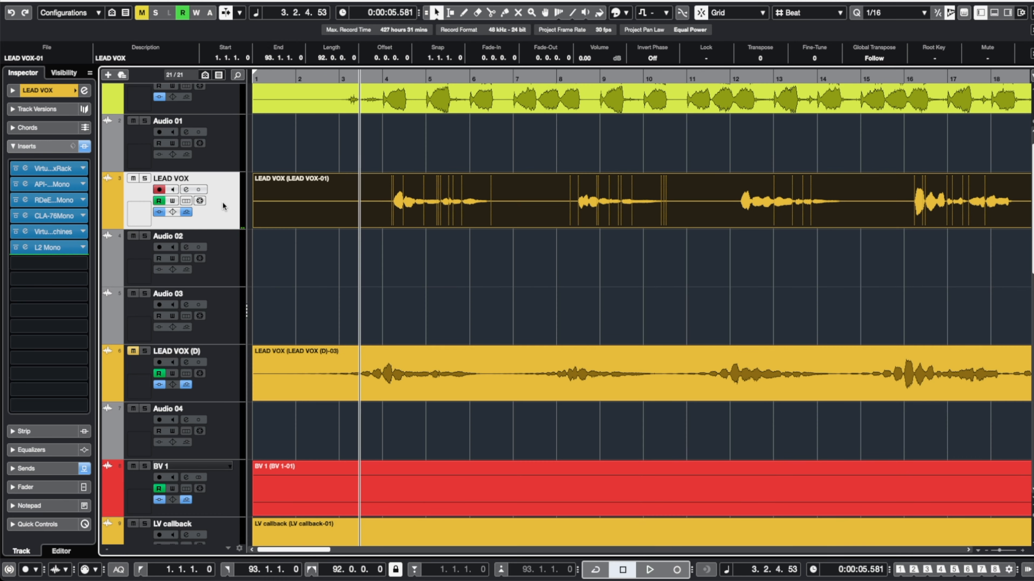
pyautogui.rightClick(222, 201)
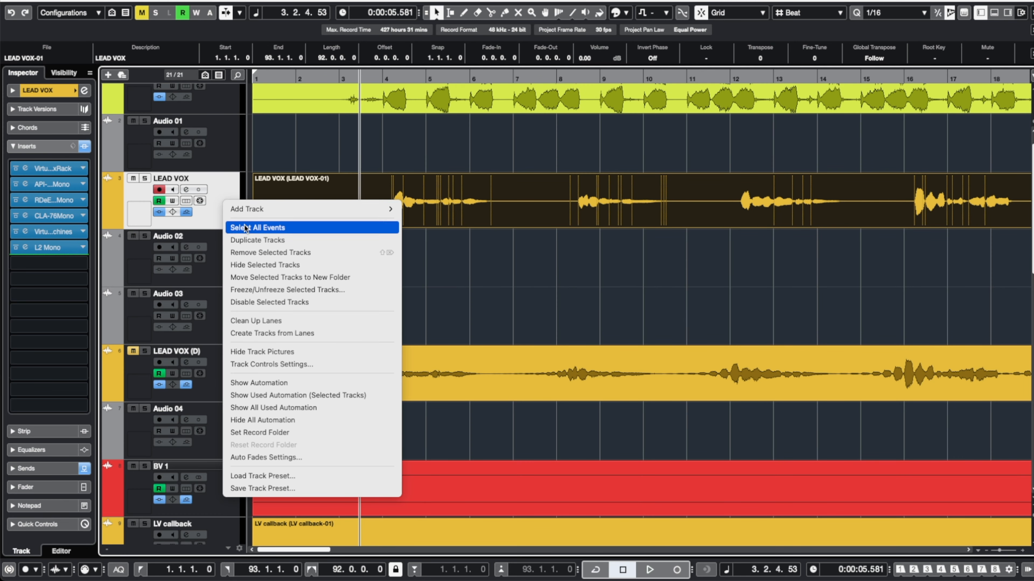
pyautogui.click(263, 243)
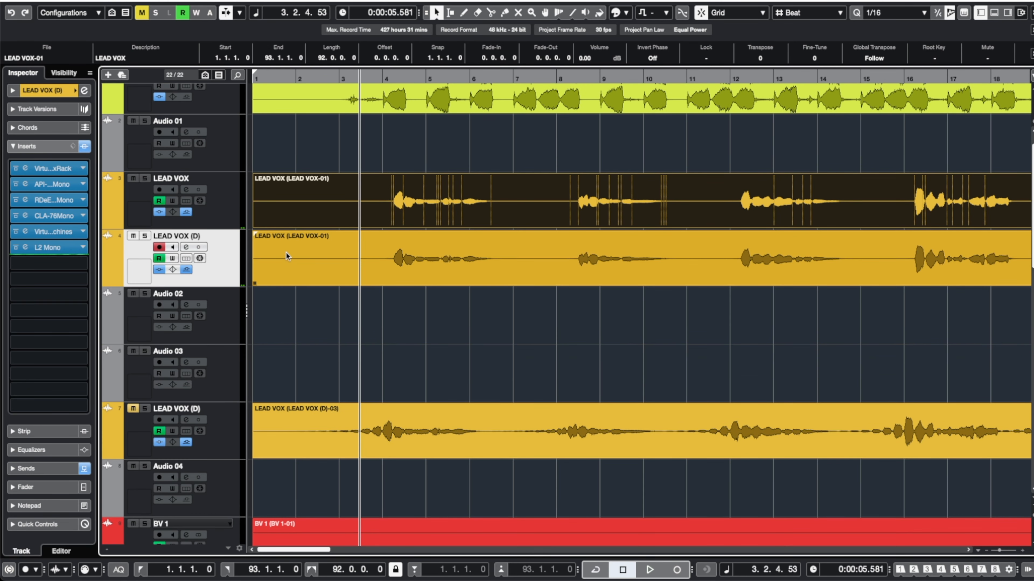
# Bounce the new duplicate's event, choosing to replace the existing events.
pyautogui.click(158, 1)
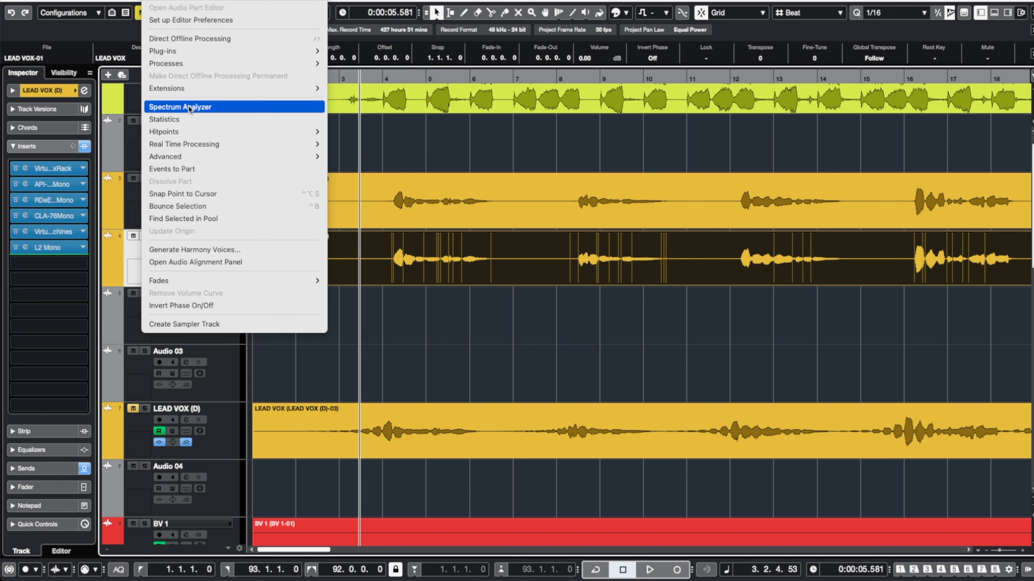
pyautogui.click(192, 207)
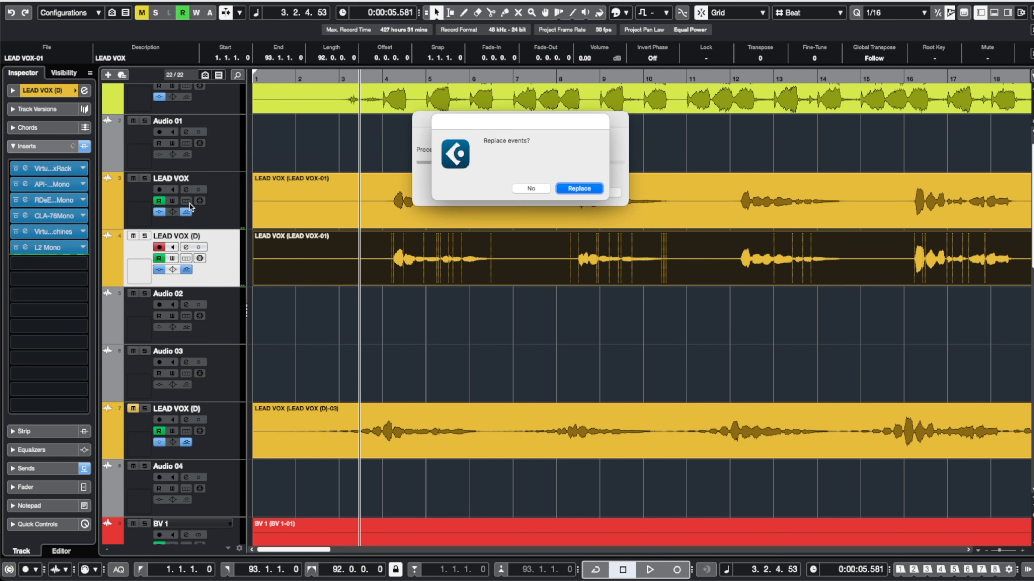
pyautogui.click(582, 190)
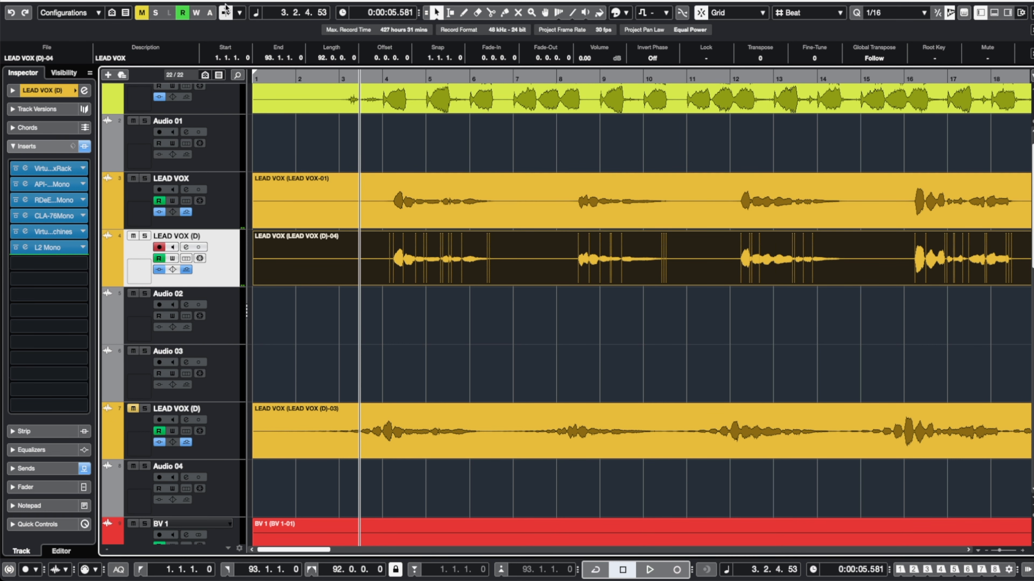
# Reverse the bounced event on the new duplicate track.
pyautogui.click(161, 0)
pyautogui.moveTo(194, 67)
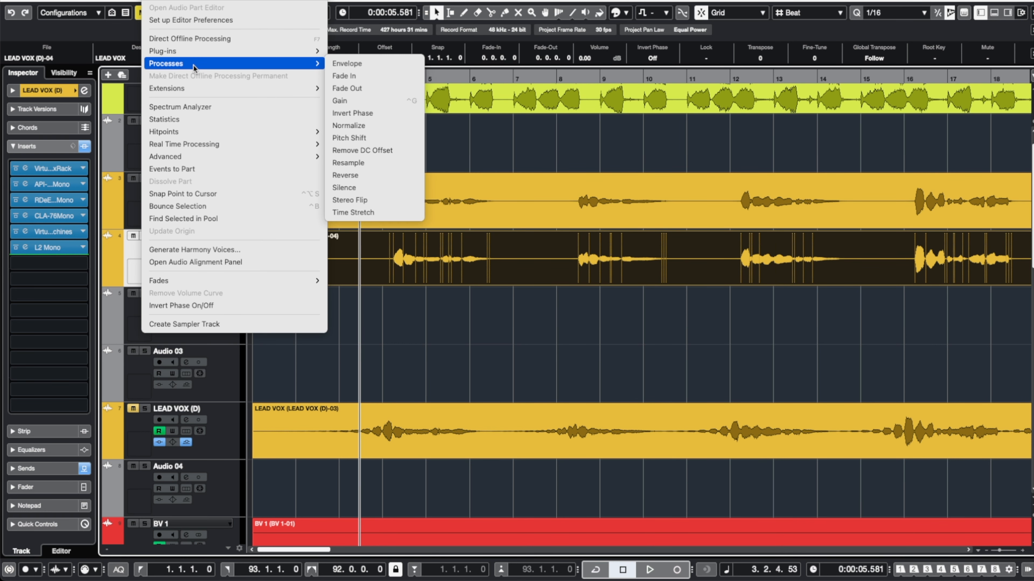
pyautogui.click(382, 175)
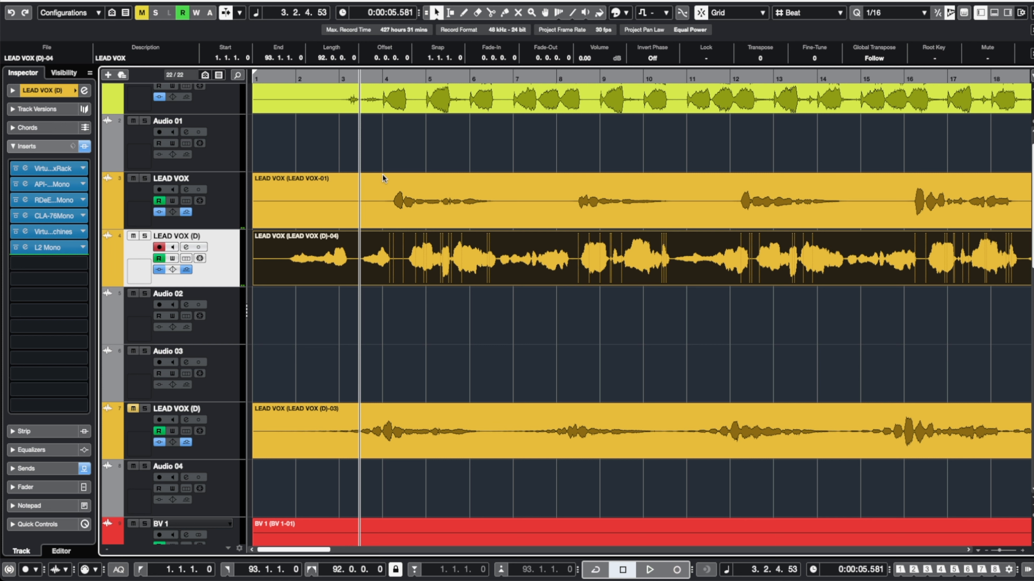
# Insert a MonoDelay on the reversed LEAD VOX (D) track, set its delay to 1/2 and raise the mix.
pyautogui.moveTo(80, 255); pyautogui.dragTo(80, 268)
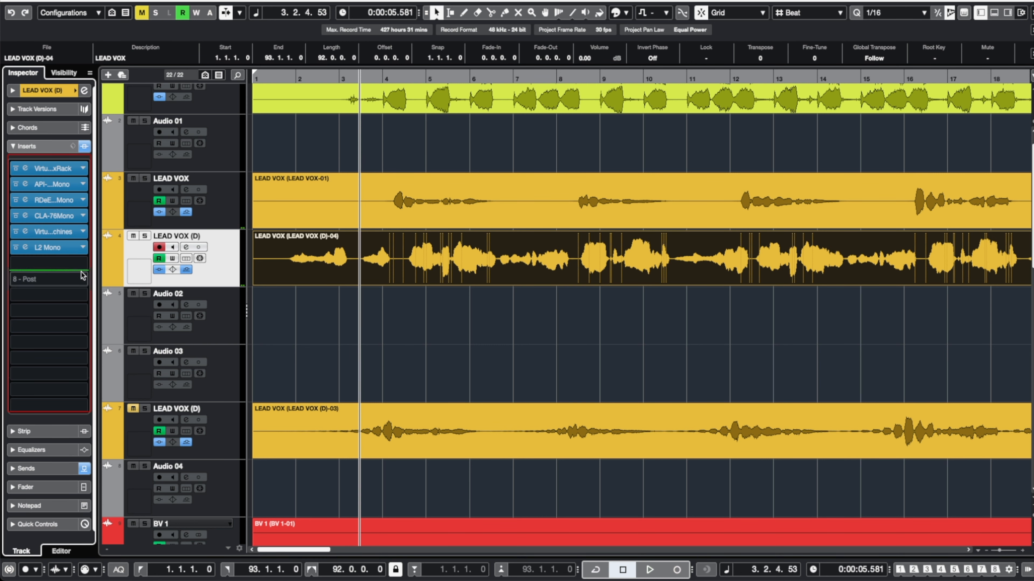
pyautogui.click(80, 267)
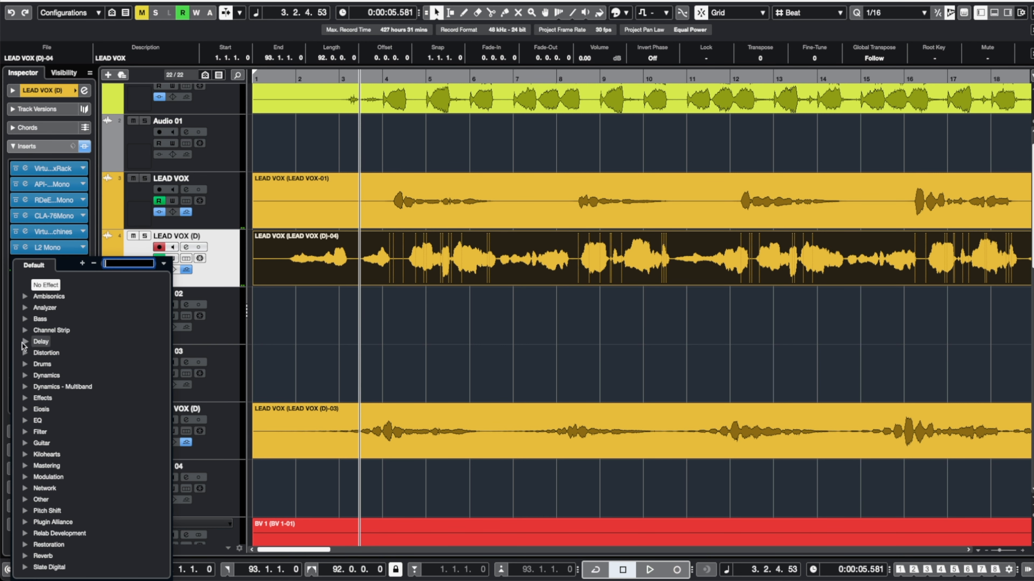
pyautogui.click(25, 341)
pyautogui.click(76, 409)
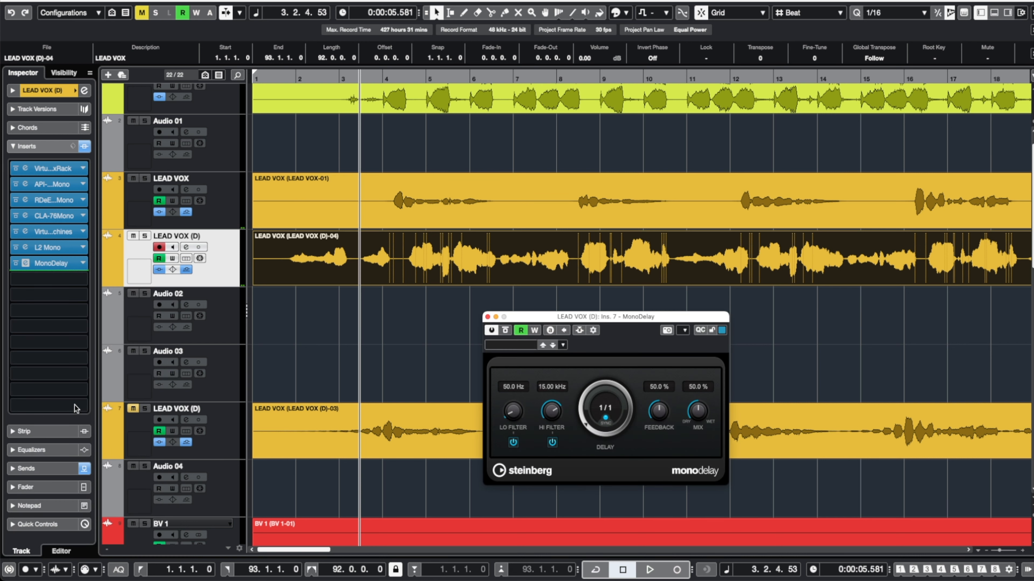
pyautogui.click(603, 412)
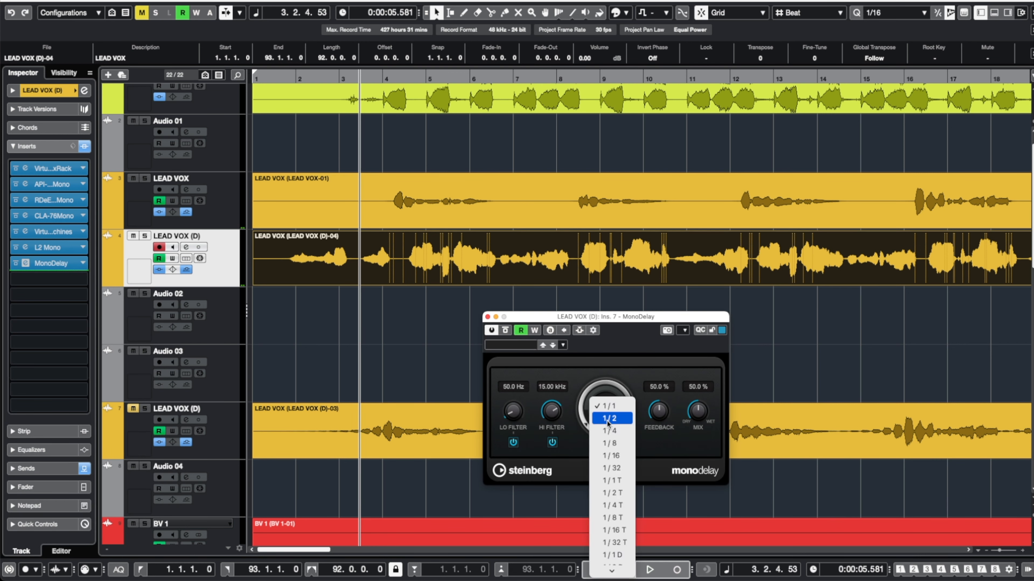
pyautogui.click(609, 430)
pyautogui.moveTo(694, 420); pyautogui.dragTo(692, 326)
pyautogui.click(488, 317)
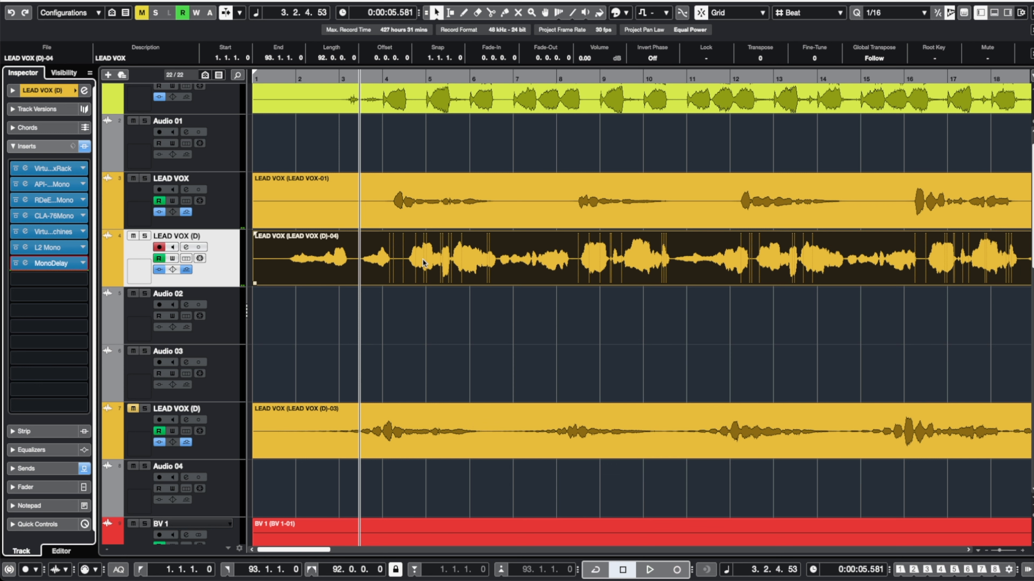
# Solo the reversed track and play it from the start to audition the delay, then unsolo it.
pyautogui.click(275, 80)
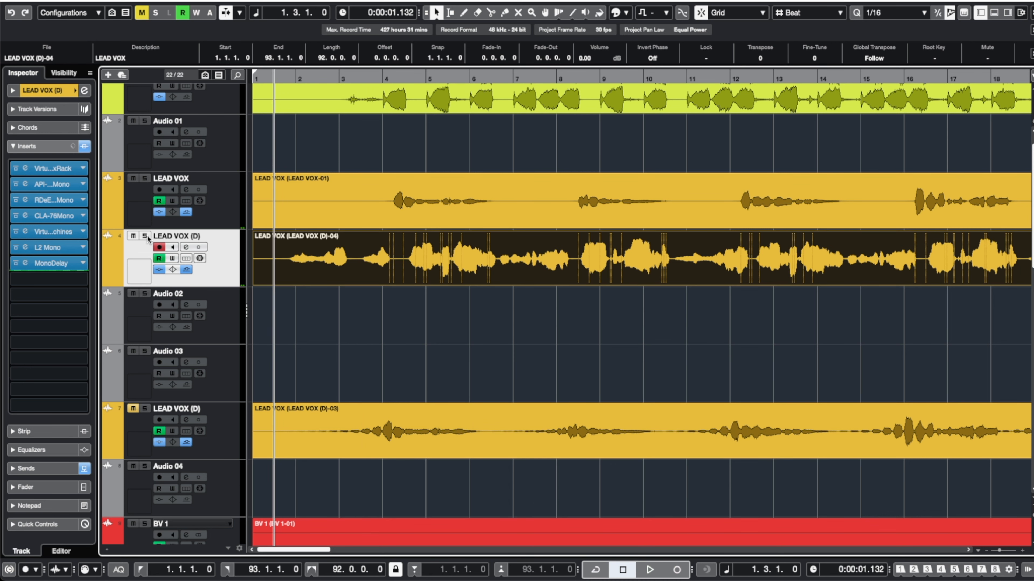
pyautogui.click(146, 236)
pyautogui.press('space')
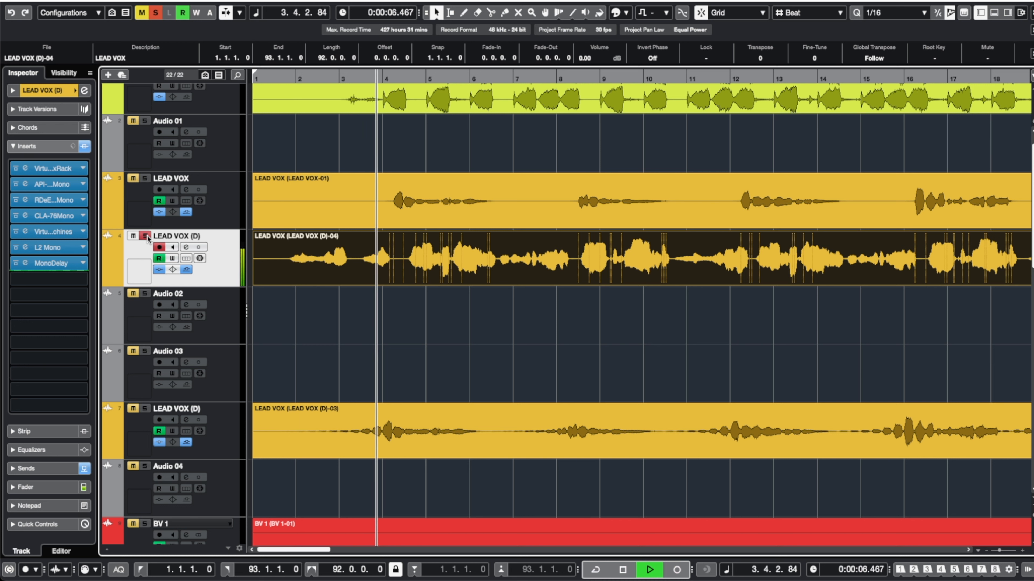
pyautogui.press('space')
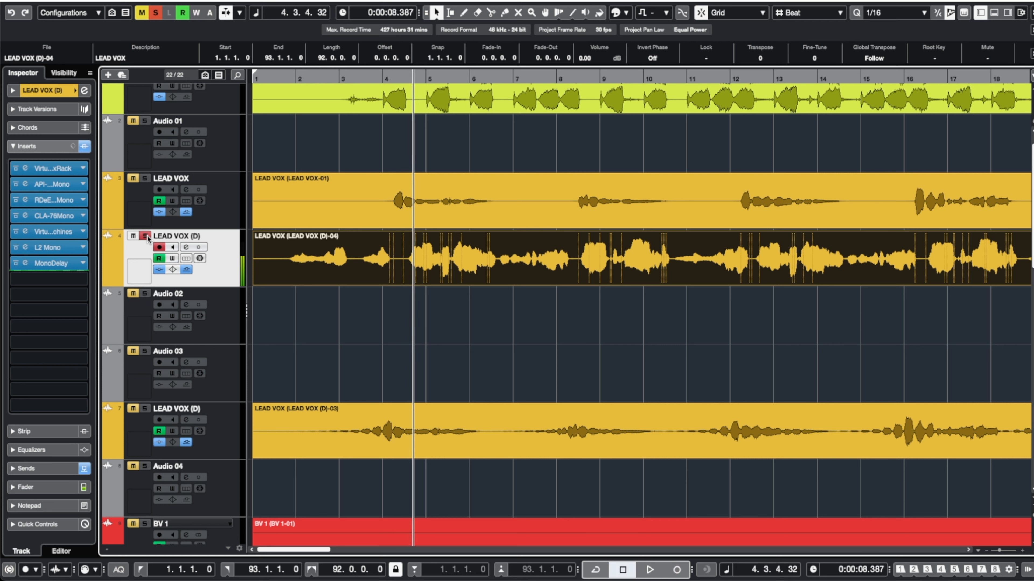
pyautogui.click(147, 237)
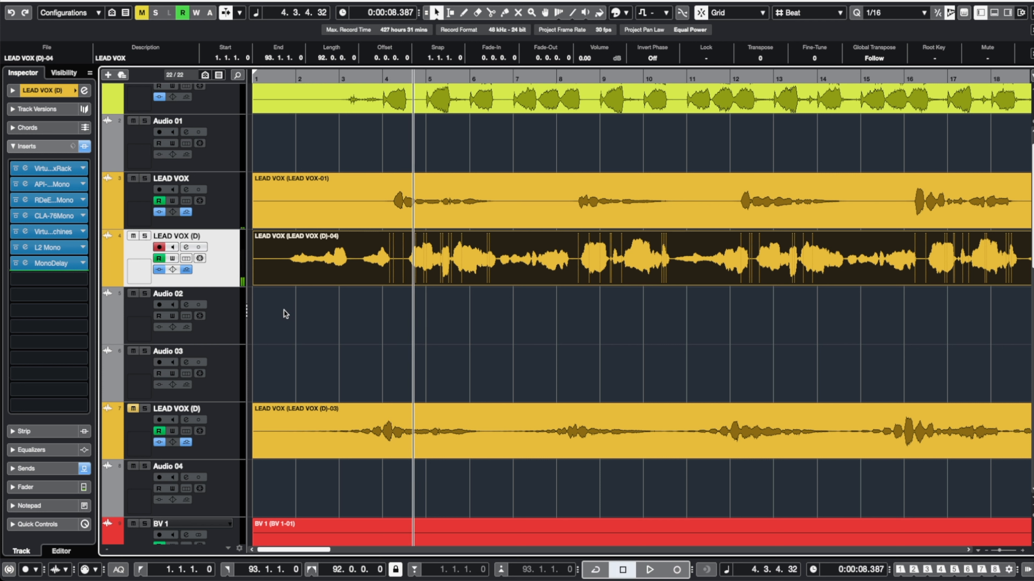
# Open the audio mixdown export and select only the LEAD VOX (D) channel instead of Stereo Out.
pyautogui.press('g')
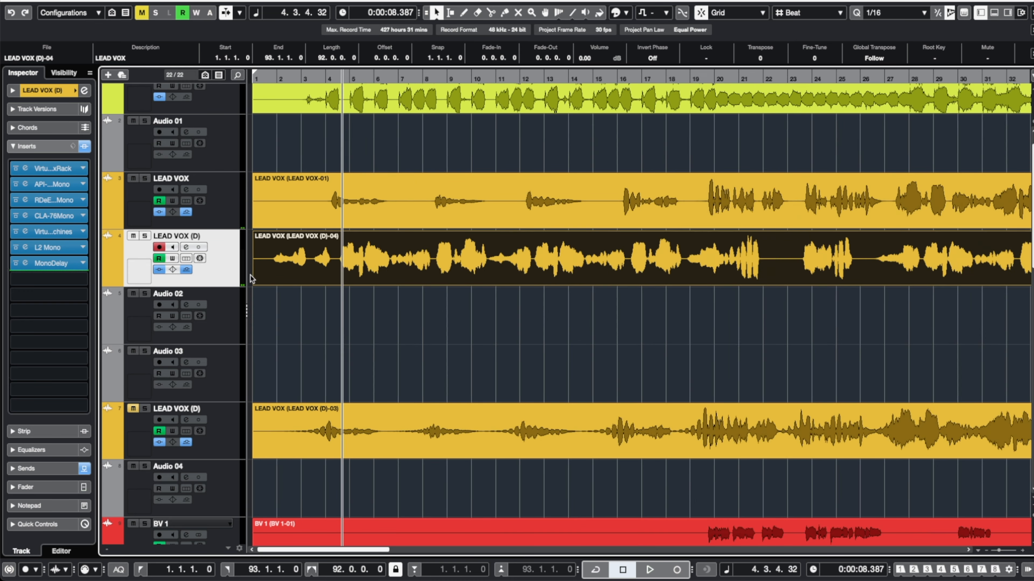
pyautogui.hscroll(15, 251, 279)
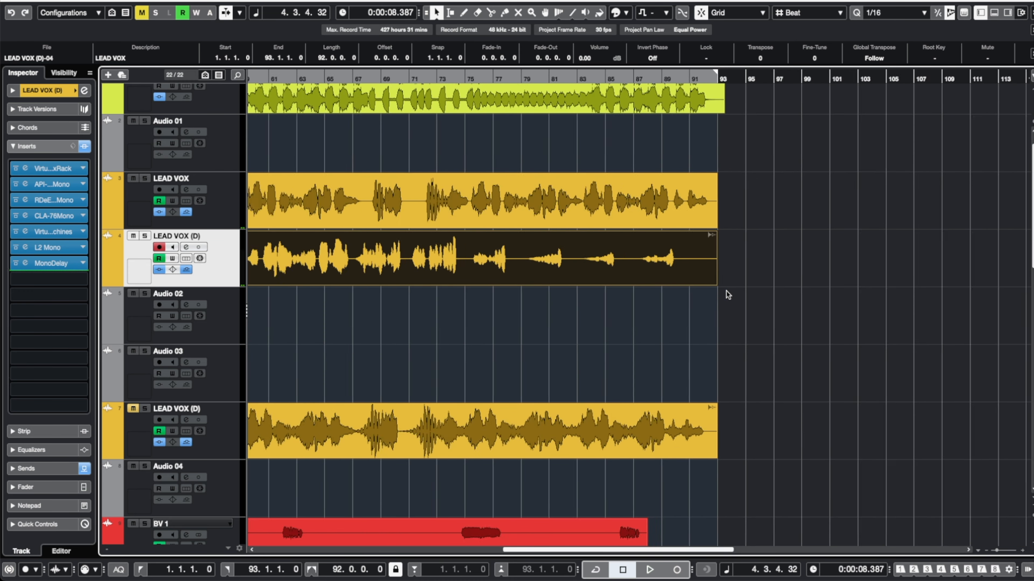
pyautogui.scroll(5, 727, 294)
pyautogui.scroll(-6, 704, 292)
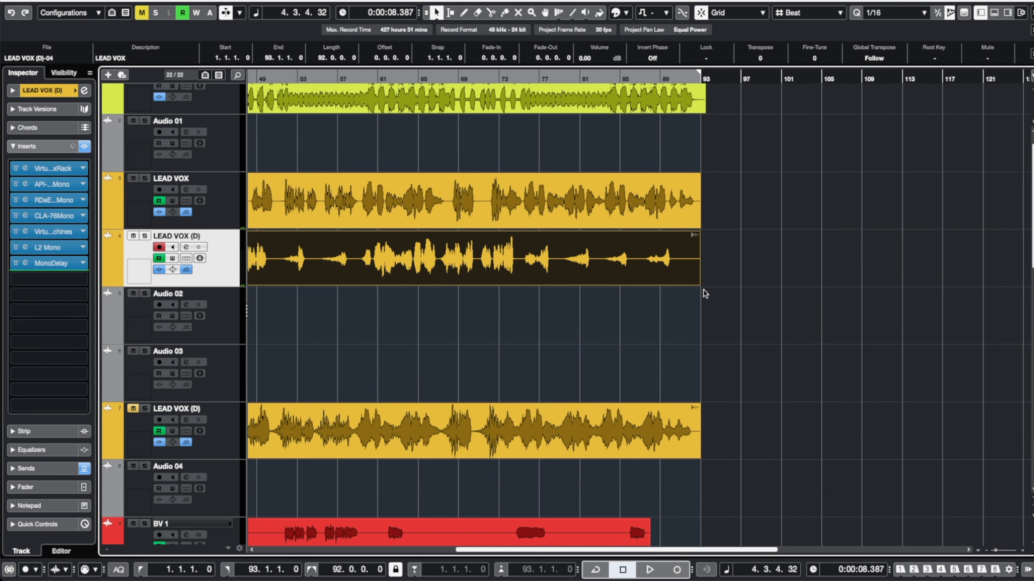
pyautogui.hscroll(-12, 703, 290)
pyautogui.scroll(2, 273, 300)
pyautogui.scroll(-1, 274, 301)
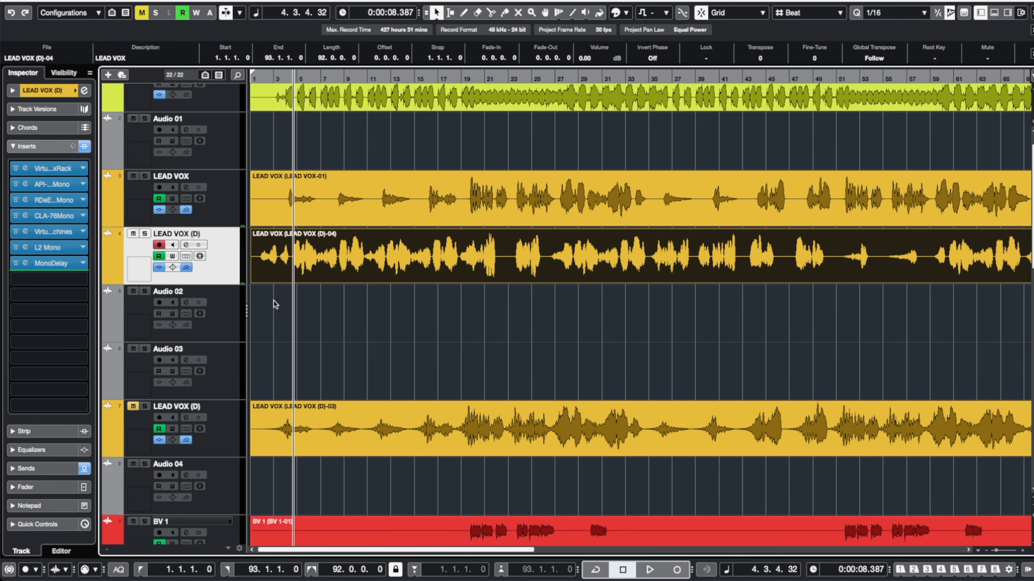
pyautogui.click(73, 1)
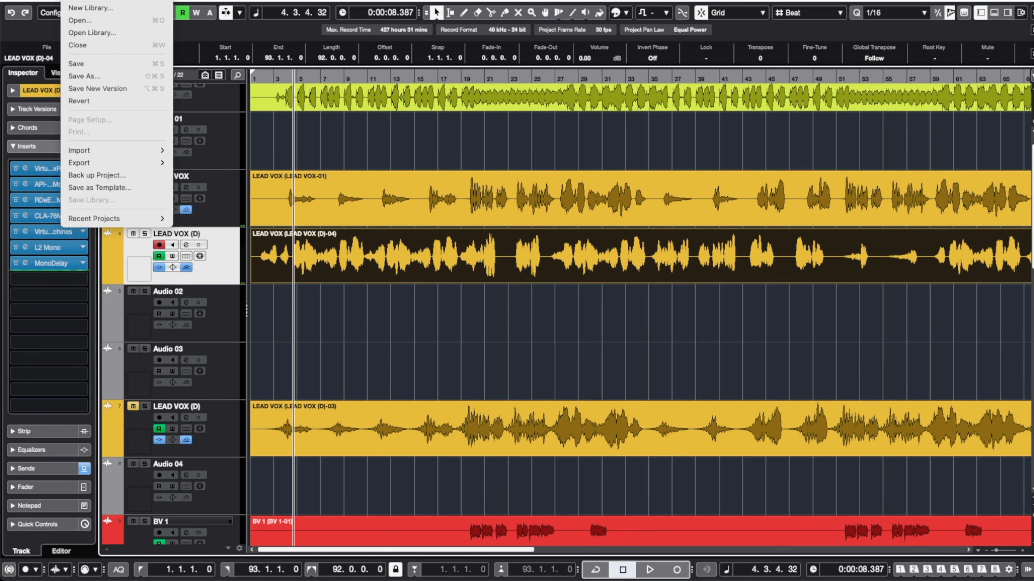
pyautogui.moveTo(123, 163)
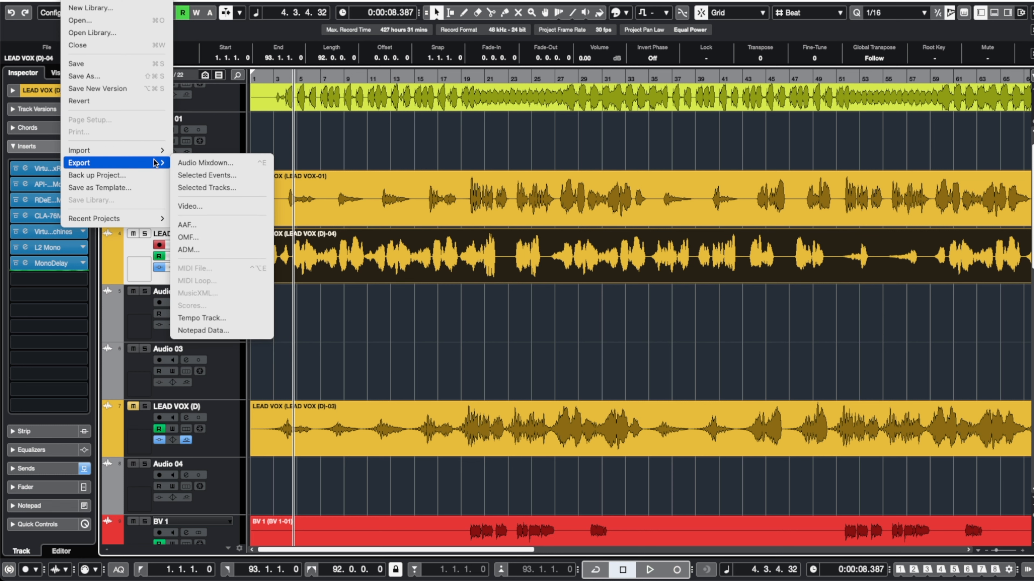
pyautogui.click(198, 163)
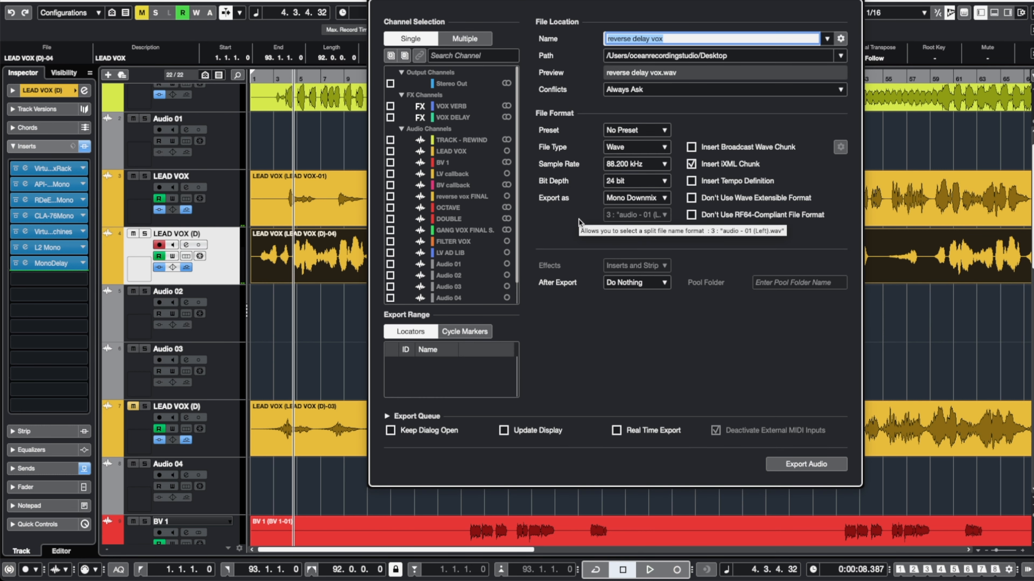
pyautogui.click(390, 83)
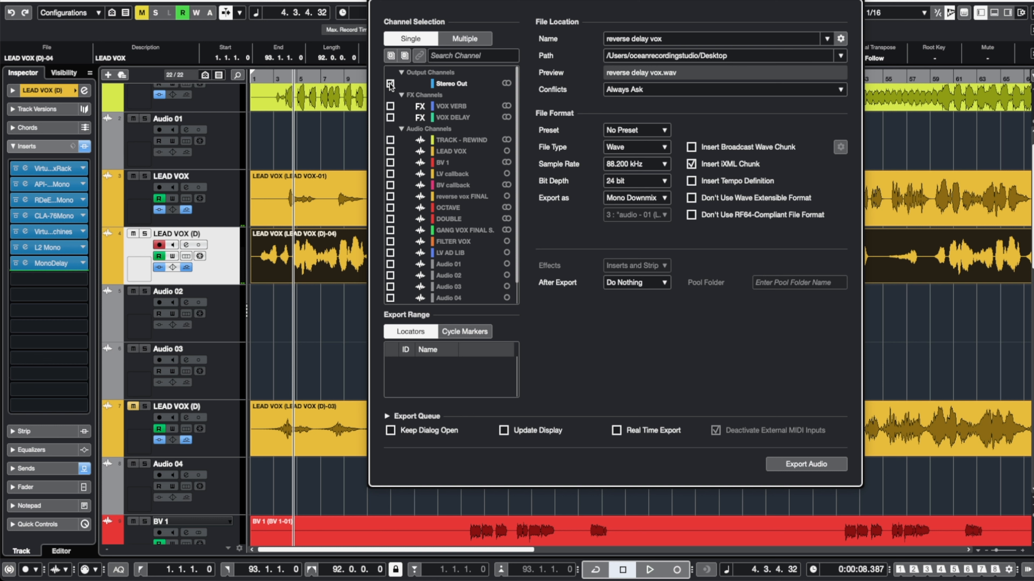
pyautogui.scroll(-2, 389, 121)
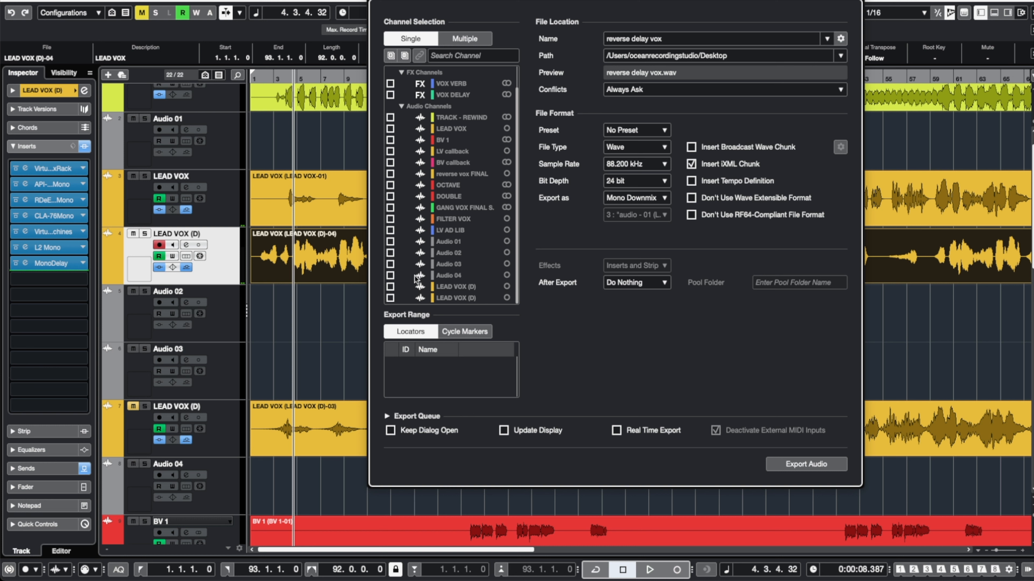
pyautogui.click(390, 298)
# Rename the track to LEAD VOX plugin and export the mixdown as reverse delay vox.
pyautogui.doubleClick(206, 236)
pyautogui.click(207, 235)
pyautogui.press('BackSpace')
pyautogui.press('BackSpace')
pyautogui.press('BackSpace')
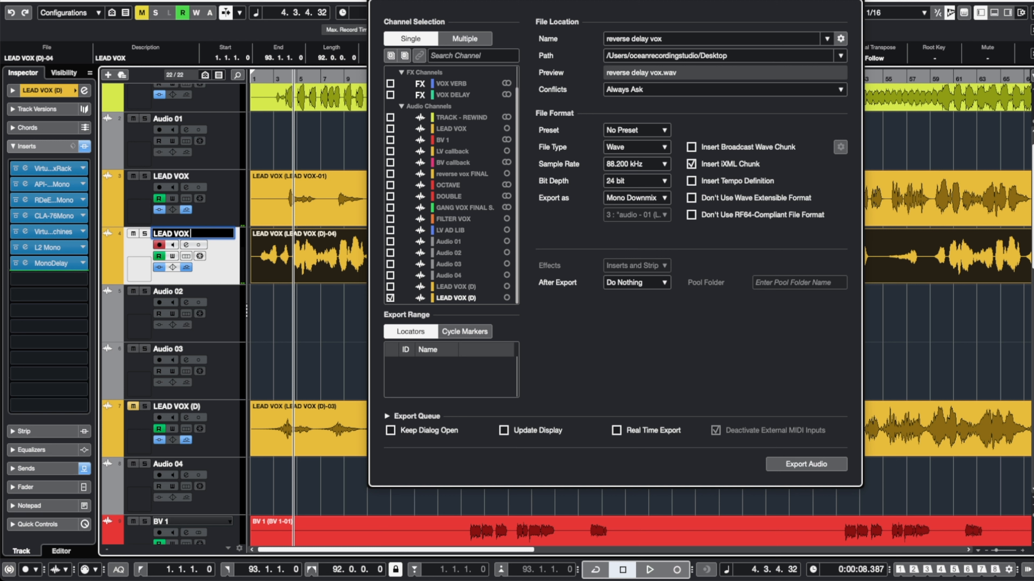
pyautogui.write('plugin')
pyautogui.press('Return')
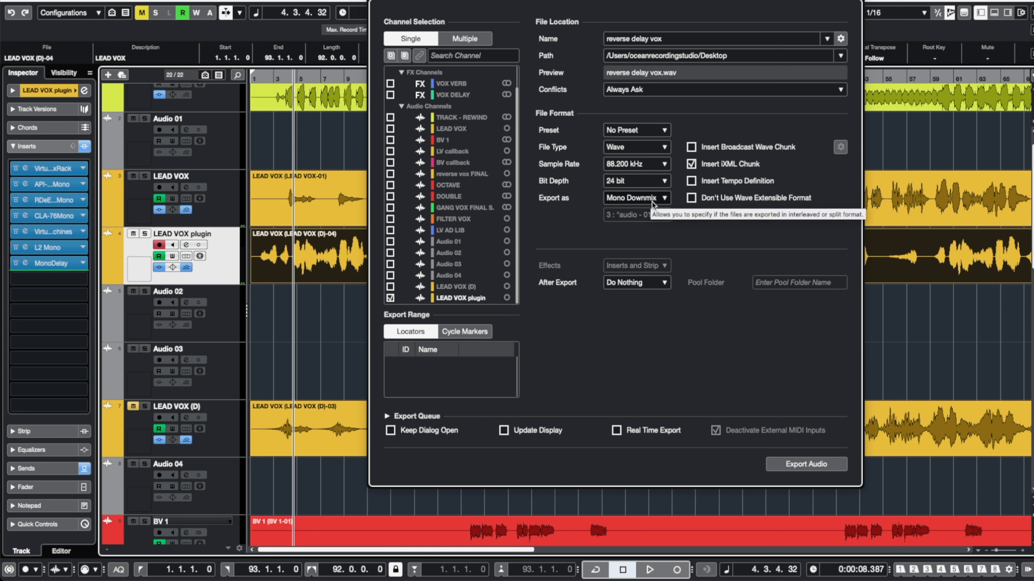
pyautogui.click(805, 464)
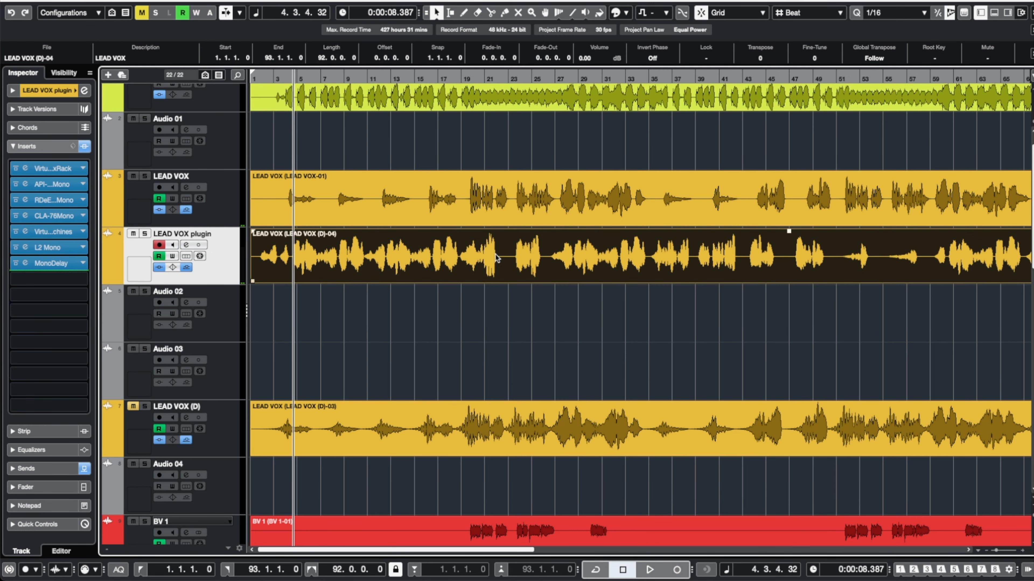
# Delete the event on the LEAD VOX plugin track and import the exported reverse delay vox file at the project start.
pyautogui.press('Delete')
pyautogui.press('Home')
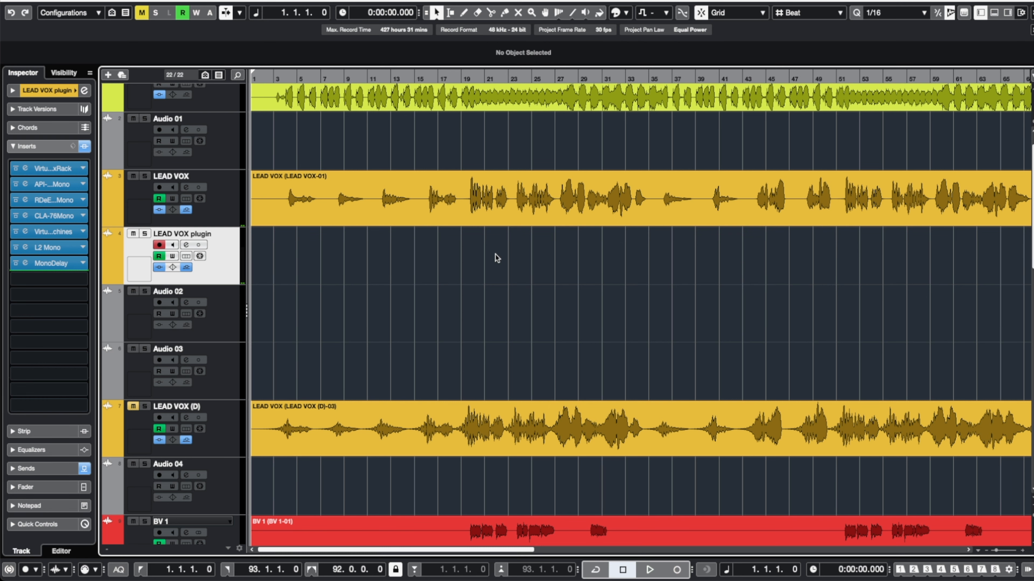
pyautogui.click(75, 1)
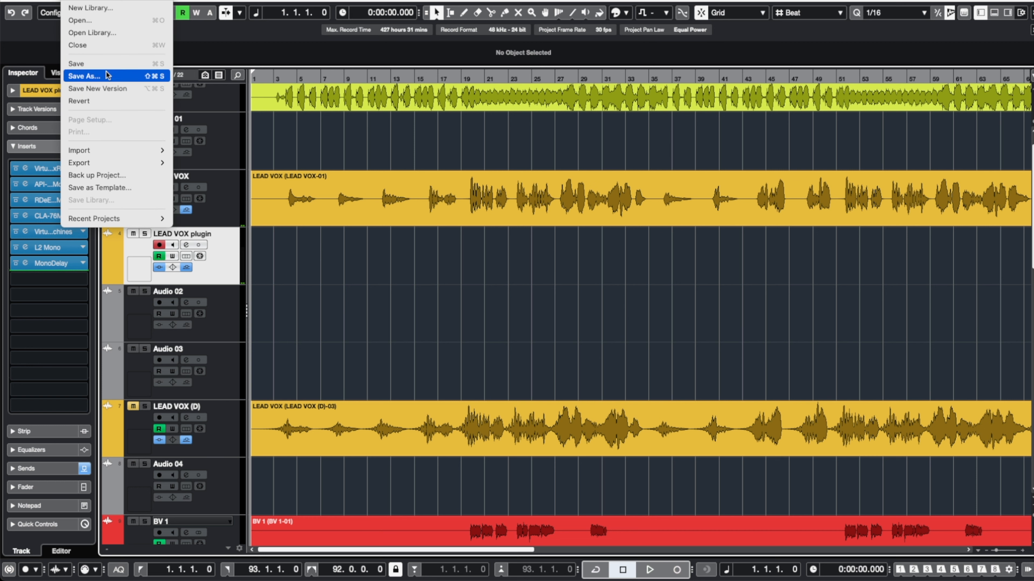
pyautogui.moveTo(148, 152)
pyautogui.click(191, 150)
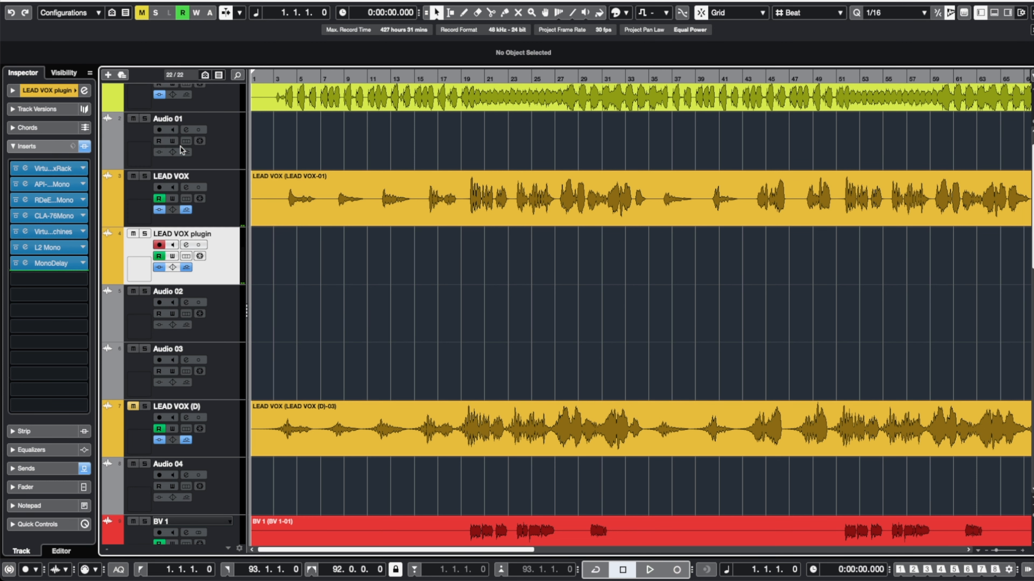
pyautogui.doubleClick(316, 93)
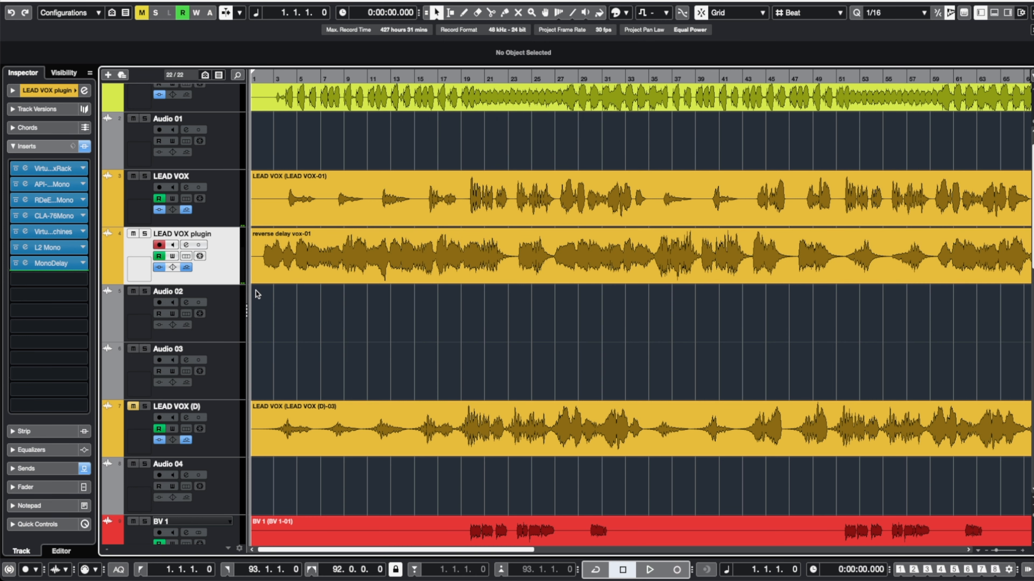
# Reverse the imported reverse delay vox event.
pyautogui.press('h')
pyautogui.press('h')
pyautogui.press('h')
pyautogui.press('h')
pyautogui.press('h')
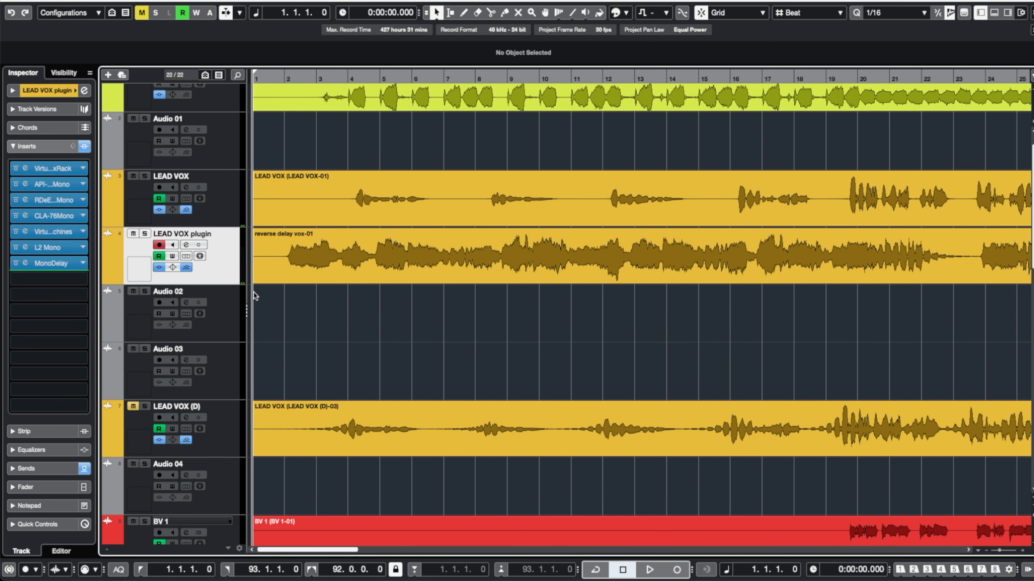
pyautogui.moveTo(291, 269); pyautogui.dragTo(292, 269)
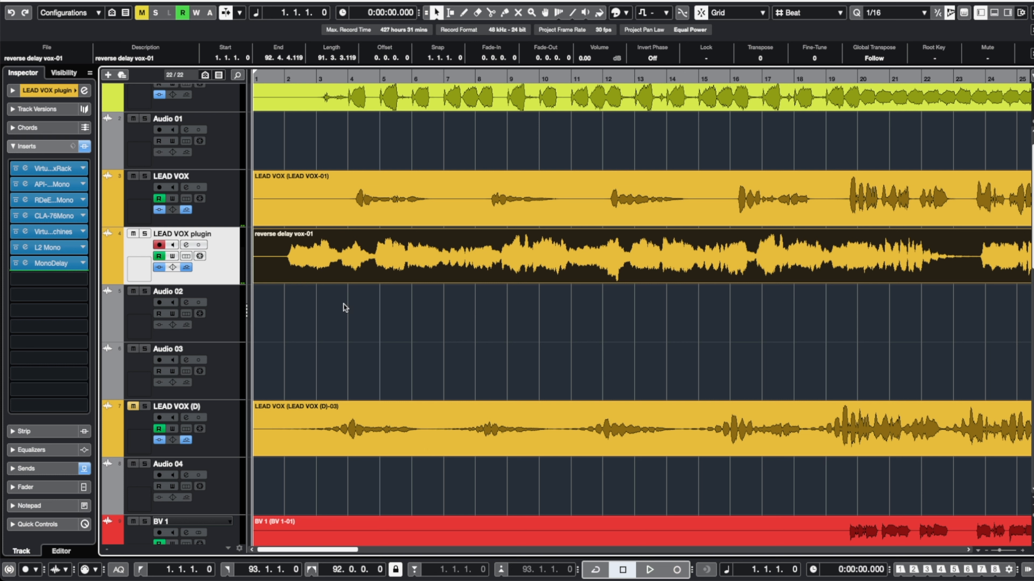
pyautogui.click(157, 1)
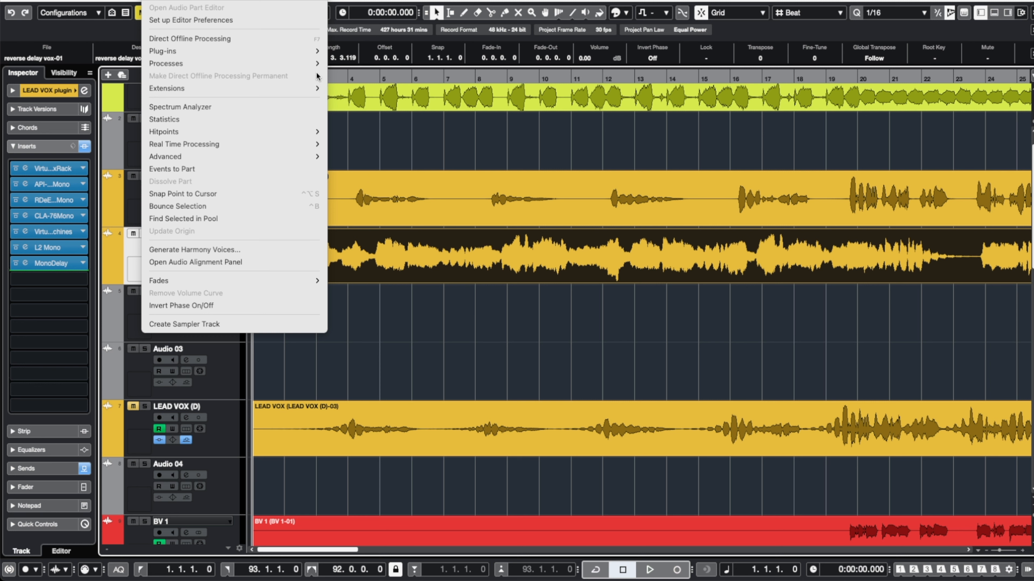
pyautogui.moveTo(316, 63)
pyautogui.click(370, 175)
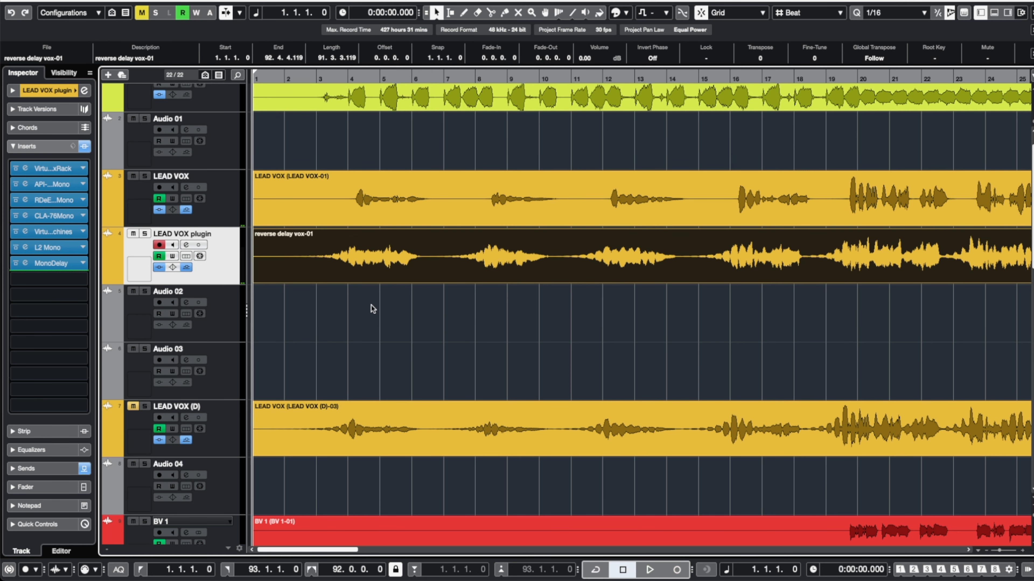
# Move the LEAD VOX (D) track below LEAD VOX plugin and bypass the plugin track's inserts.
pyautogui.moveTo(227, 447); pyautogui.dragTo(229, 314)
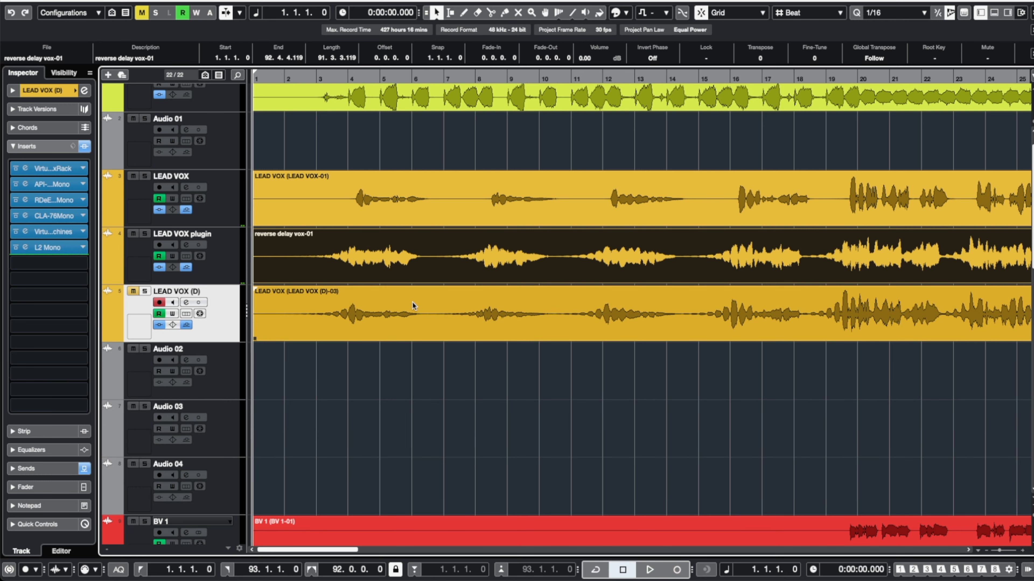
pyautogui.click(226, 263)
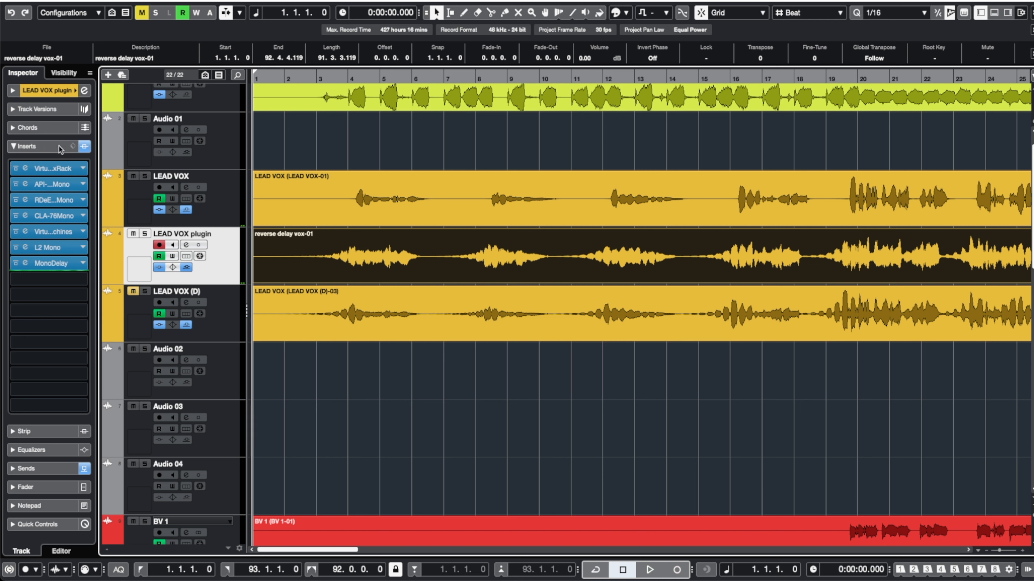
pyautogui.click(84, 147)
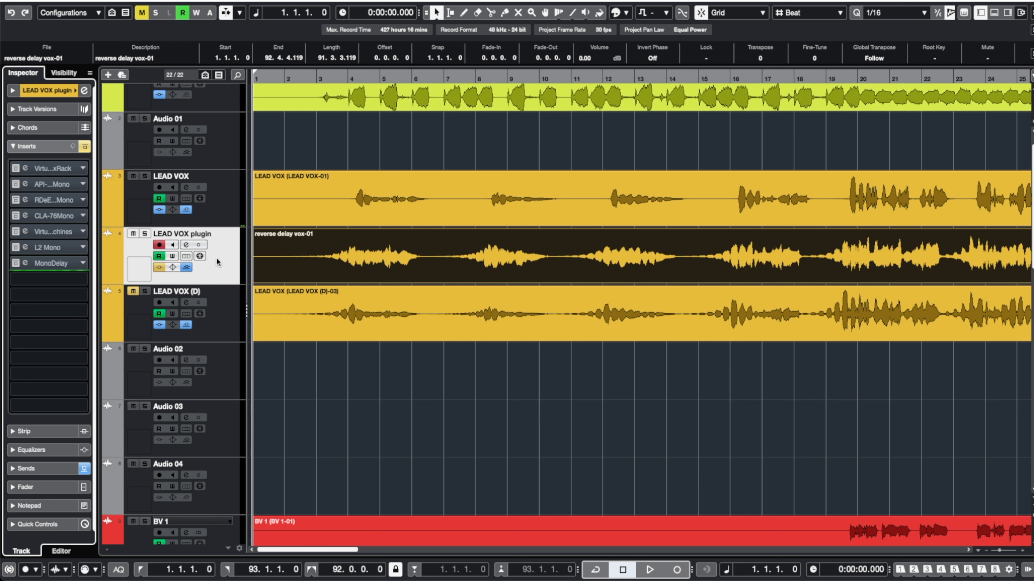
# Solo the LEAD VOX plugin track and play from the start to audition the reverse delay.
pyautogui.click(145, 234)
pyautogui.press('space')
pyautogui.click(317, 78)
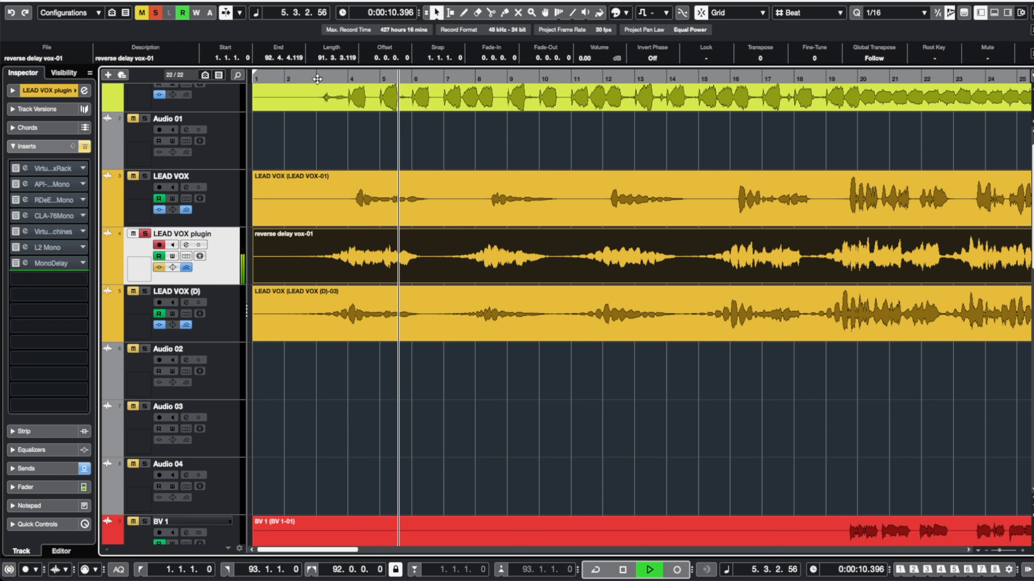
pyautogui.press('space')
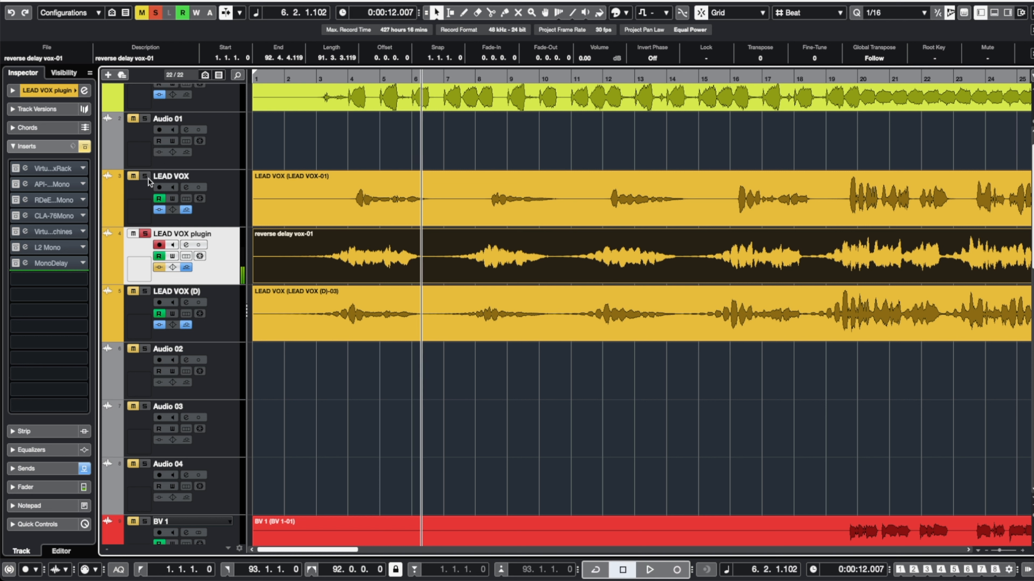
# Stop playback and move the LEAD VOX (D) track down below Audio 03.
pyautogui.press('KP_0')
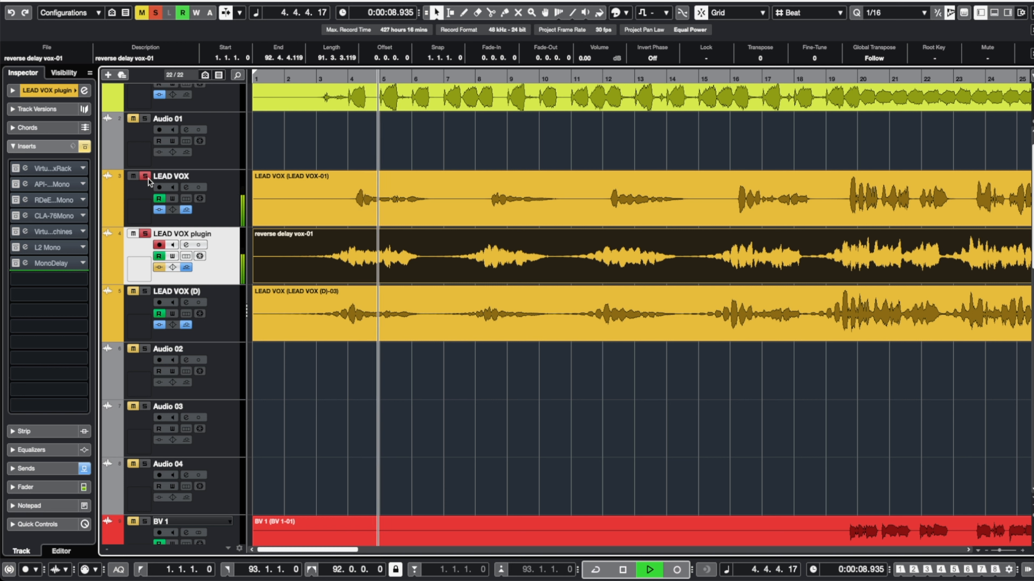
pyautogui.press('space')
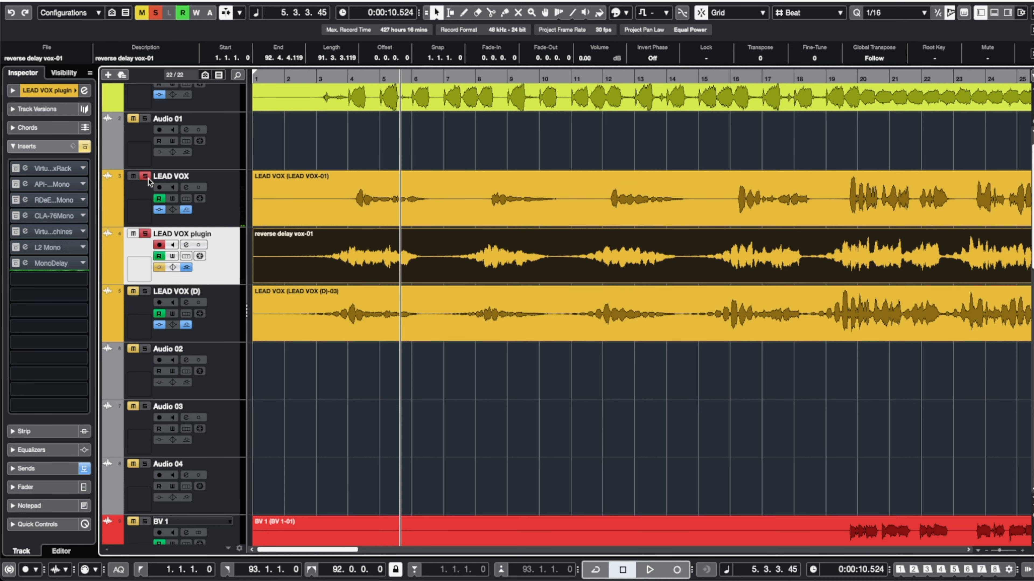
pyautogui.click(223, 311)
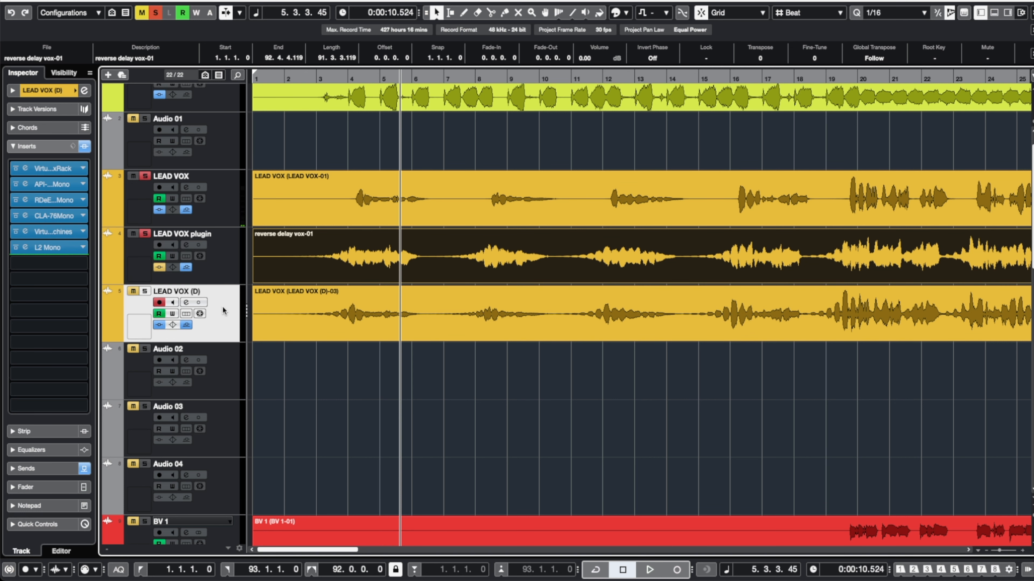
pyautogui.moveTo(227, 430); pyautogui.dragTo(227, 431)
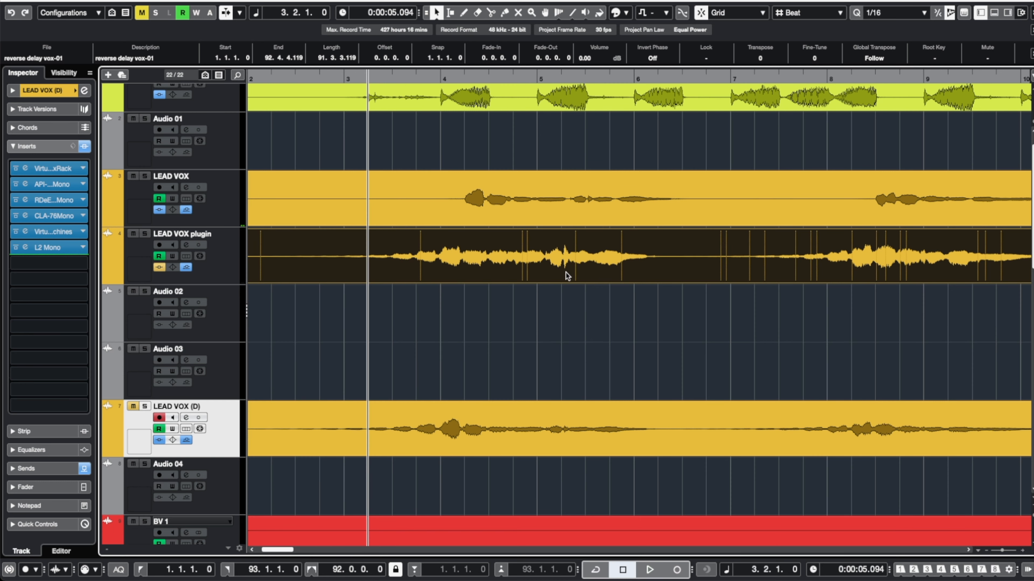
# Select the LEAD VOX plugin track and lower its fader to about -8.4 dB while it plays.
pyautogui.click(240, 266)
pyautogui.press('space')
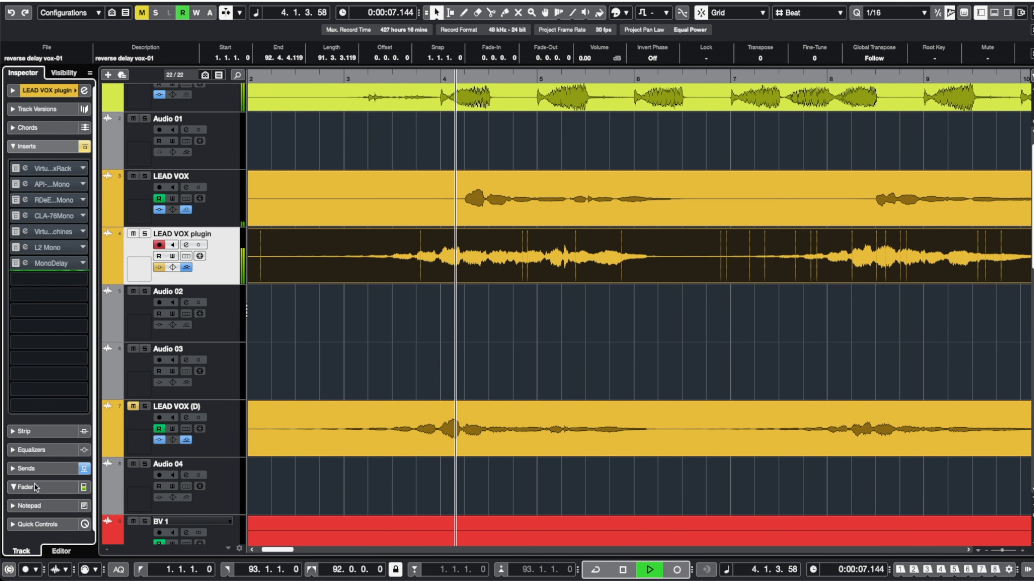
pyautogui.click(25, 486)
pyautogui.moveTo(33, 326); pyautogui.dragTo(27, 343)
# Split the reverse delay event at 2.4.1.0 and 4.3.1.0, then delete the part before 2.4.1.0.
pyautogui.moveTo(414, 316); pyautogui.dragTo(484, 271)
pyautogui.press('3')
pyautogui.click(490, 264)
pyautogui.press('space')
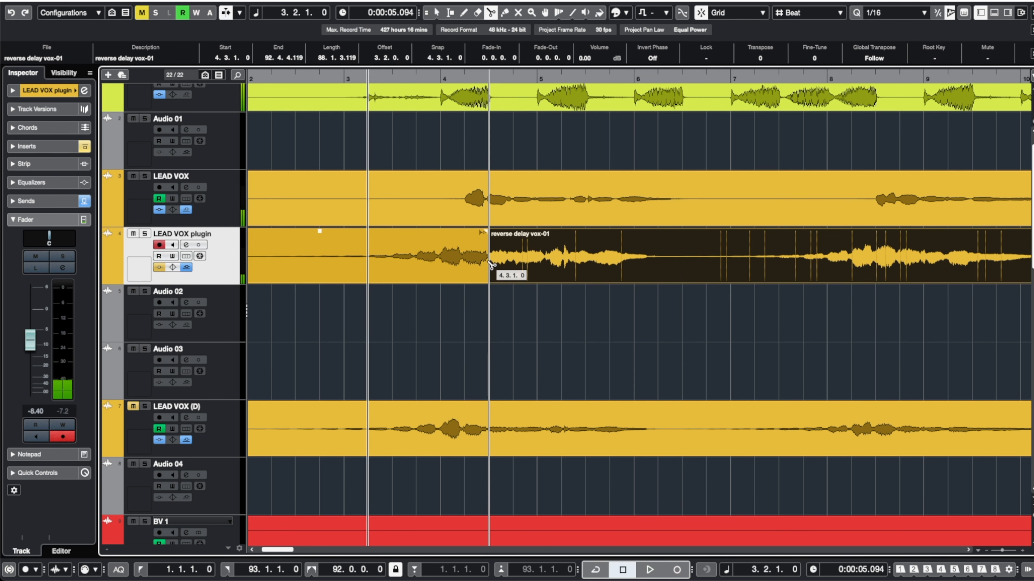
pyautogui.hscroll(-3, 491, 265)
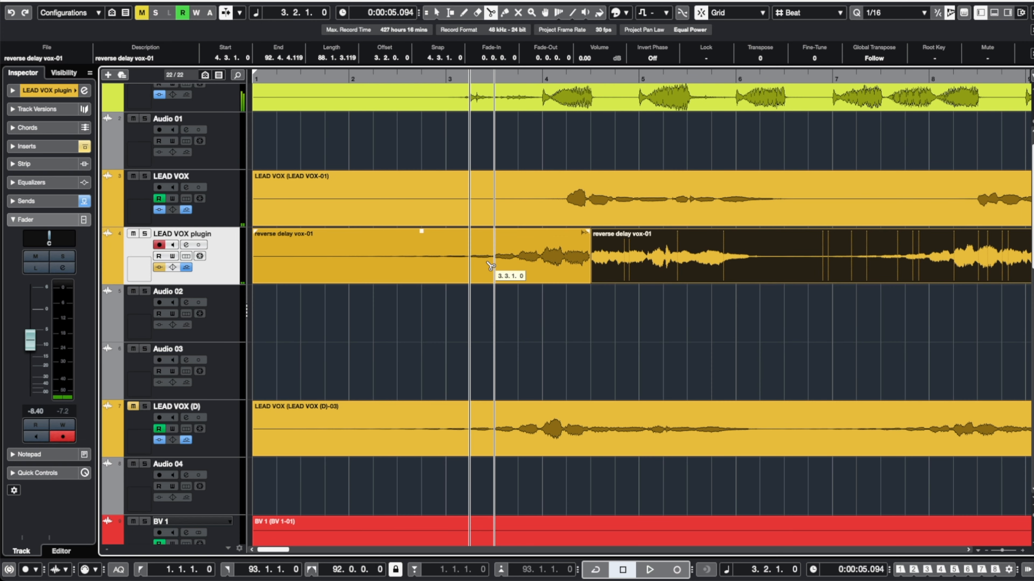
pyautogui.click(410, 264)
pyautogui.press('1')
pyautogui.click(404, 262)
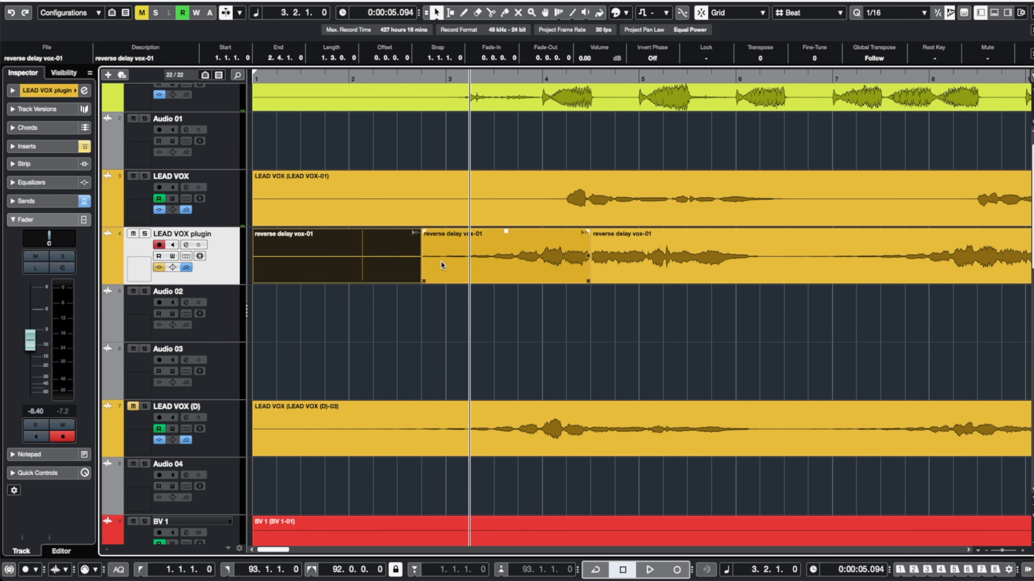
pyautogui.press('Delete')
# Trim the start of the following reverse delay event to bar 6.4.1.0.
pyautogui.click(671, 257)
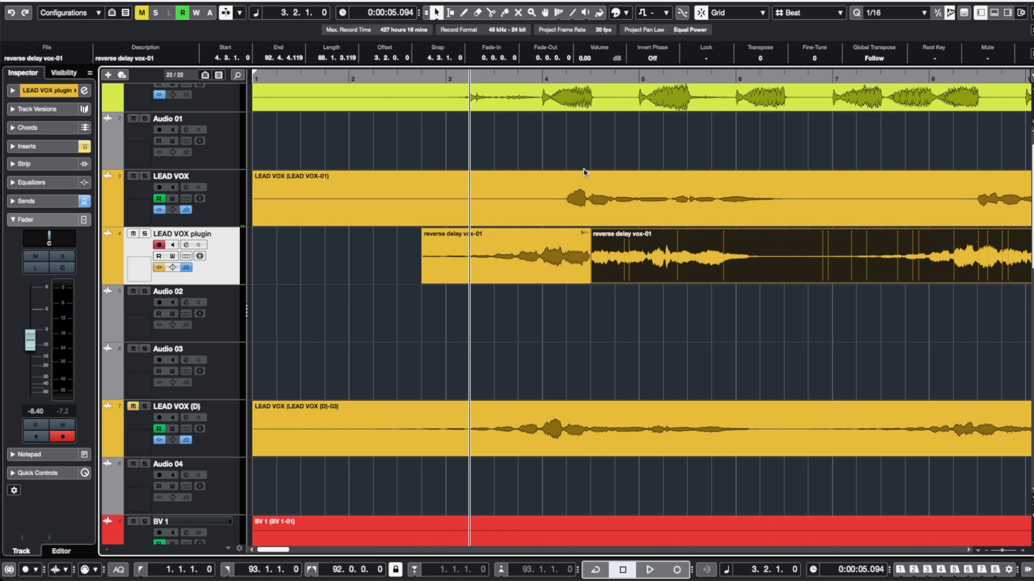
pyautogui.moveTo(567, 306); pyautogui.dragTo(566, 208)
pyautogui.click(604, 276)
pyautogui.moveTo(592, 281); pyautogui.dragTo(798, 279)
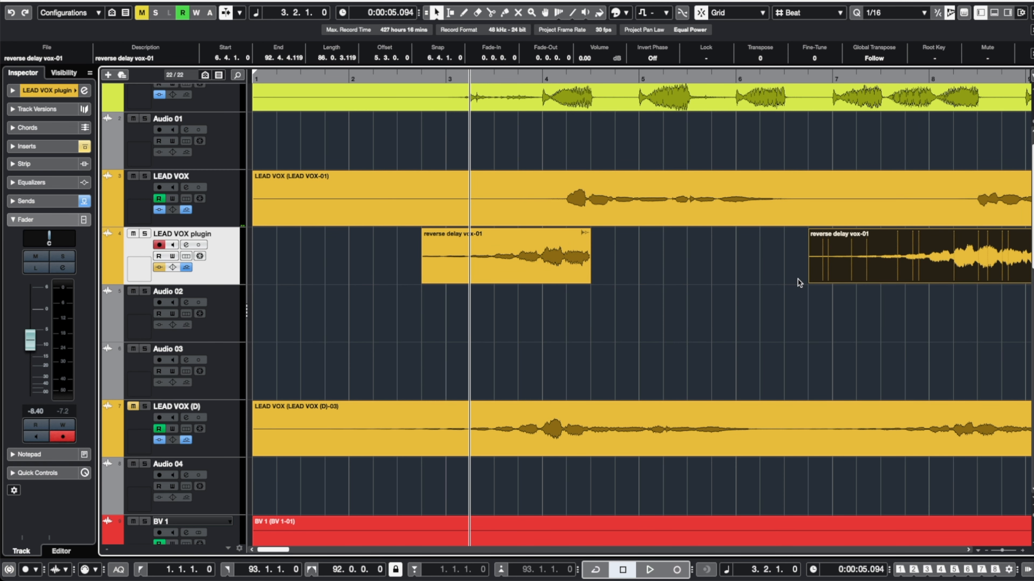
# Give the first reverse delay piece a long fade-in and short fade-out, and audition it.
pyautogui.moveTo(588, 230); pyautogui.dragTo(584, 232)
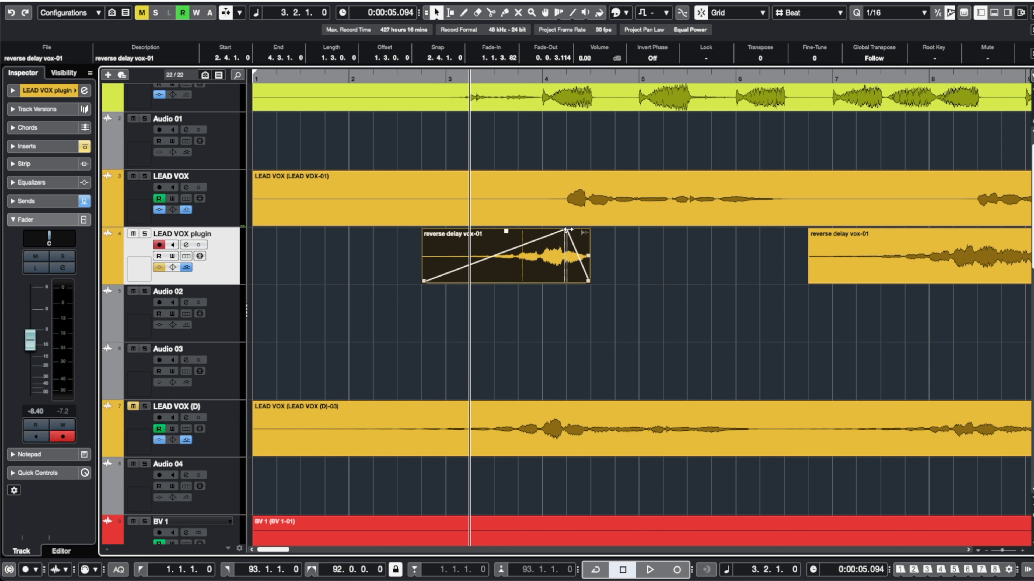
pyautogui.press('space')
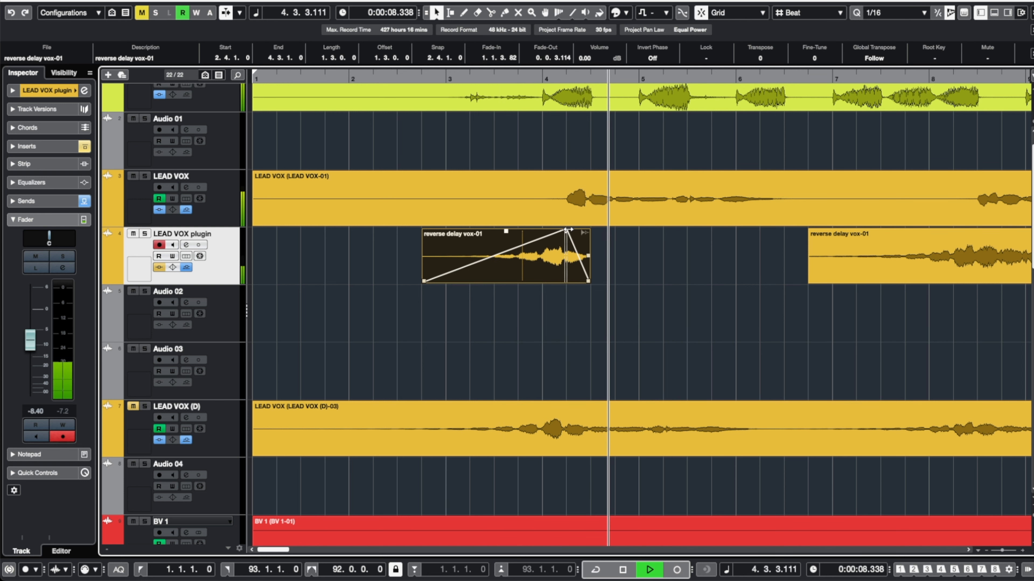
pyautogui.press('space')
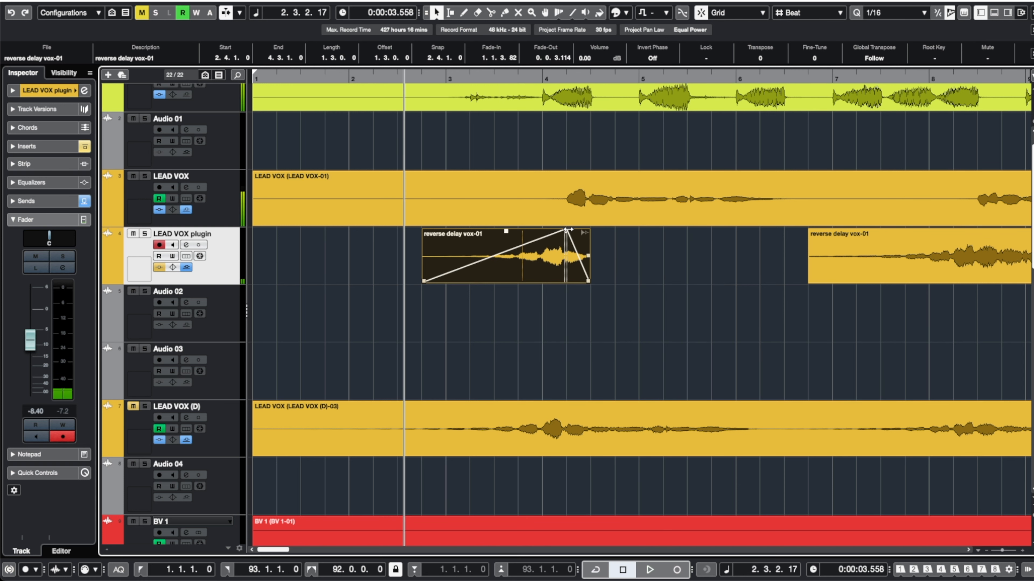
# Trim the start of the next reverse delay event to bar 10.3.1.0.
pyautogui.press('g')
pyautogui.press('g')
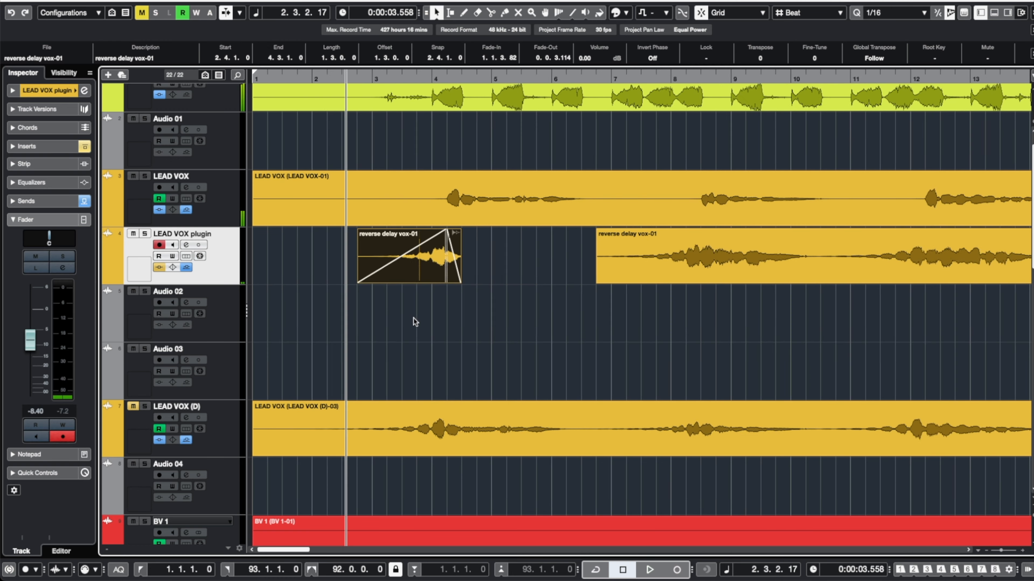
pyautogui.moveTo(531, 324); pyautogui.dragTo(549, 257)
pyautogui.moveTo(502, 287); pyautogui.dragTo(651, 279)
# Split that event just after bar 12 and give the front piece a short fade-out and long fade-in.
pyautogui.press('h')
pyautogui.press('3')
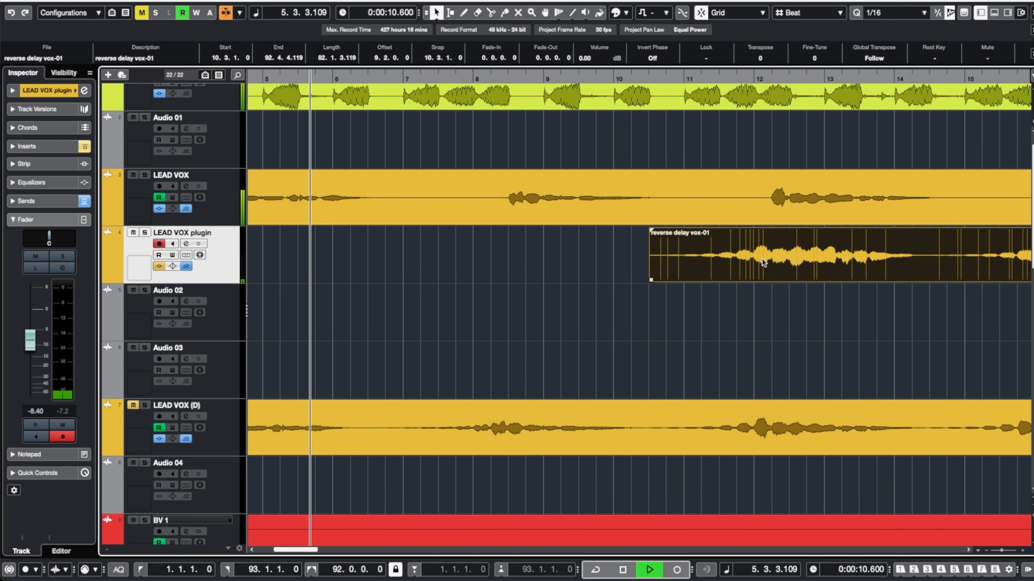
pyautogui.click(790, 265)
pyautogui.press('1')
pyautogui.moveTo(786, 230); pyautogui.dragTo(769, 231)
pyautogui.moveTo(650, 231); pyautogui.dragTo(769, 233)
# Trim the start of the next reverse delay event to bar 15.2.1.0.
pyautogui.hscroll(3, 772, 281)
pyautogui.hscroll(2, 772, 281)
pyautogui.click(695, 272)
pyautogui.moveTo(626, 280); pyautogui.dragTo(817, 280)
# Split the event near bar 20 and at 18.3.1.0, then delete the part before 18.3.1.0.
pyautogui.hscroll(3, 780, 289)
pyautogui.scroll(-3, 665, 293)
pyautogui.scroll(3, 866, 299)
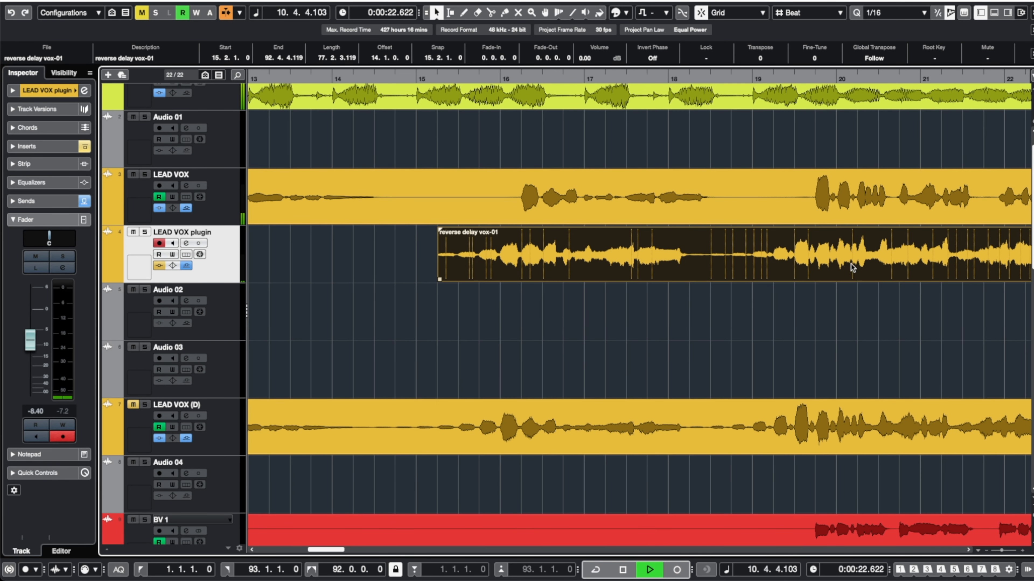
pyautogui.press('3')
pyautogui.click(839, 270)
pyautogui.hscroll(-3, 830, 276)
pyautogui.hscroll(-1, 828, 277)
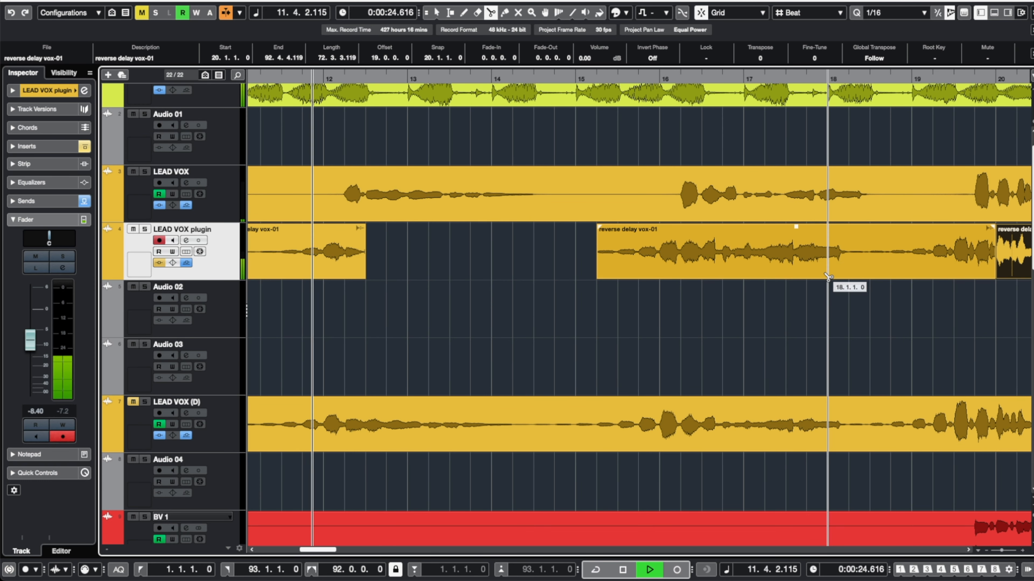
pyautogui.click(889, 255)
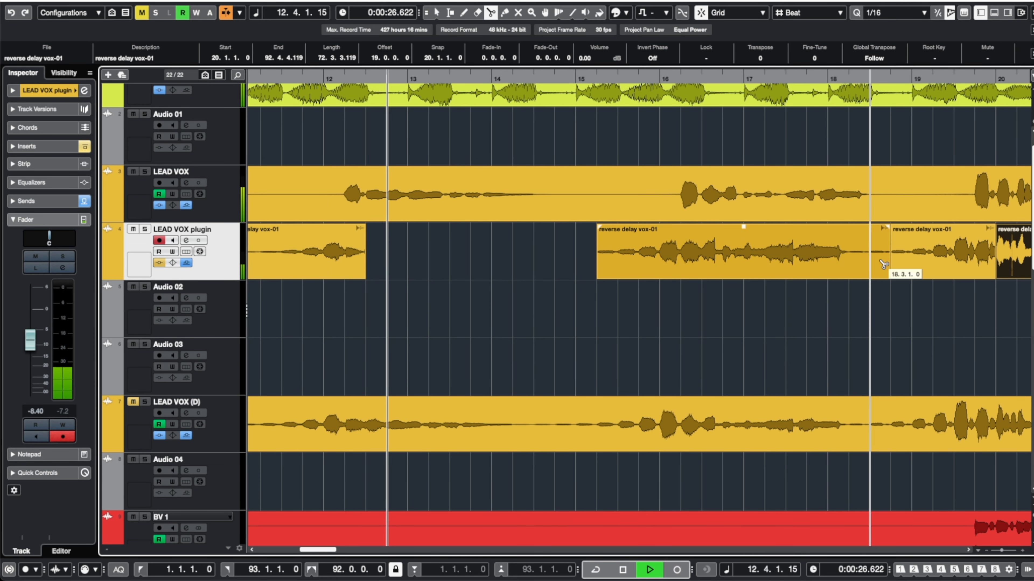
pyautogui.press('1')
pyautogui.click(859, 267)
pyautogui.press('Delete')
# Extend the piece's start to bar 18.3.1.0 and fade it in across most of its length.
pyautogui.click(892, 276)
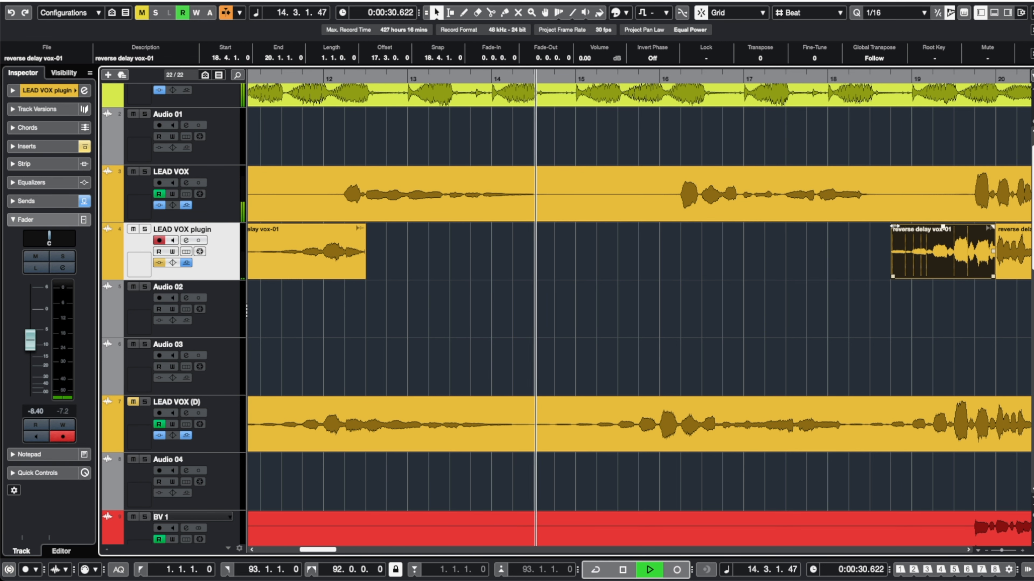
pyautogui.moveTo(893, 227); pyautogui.dragTo(975, 227)
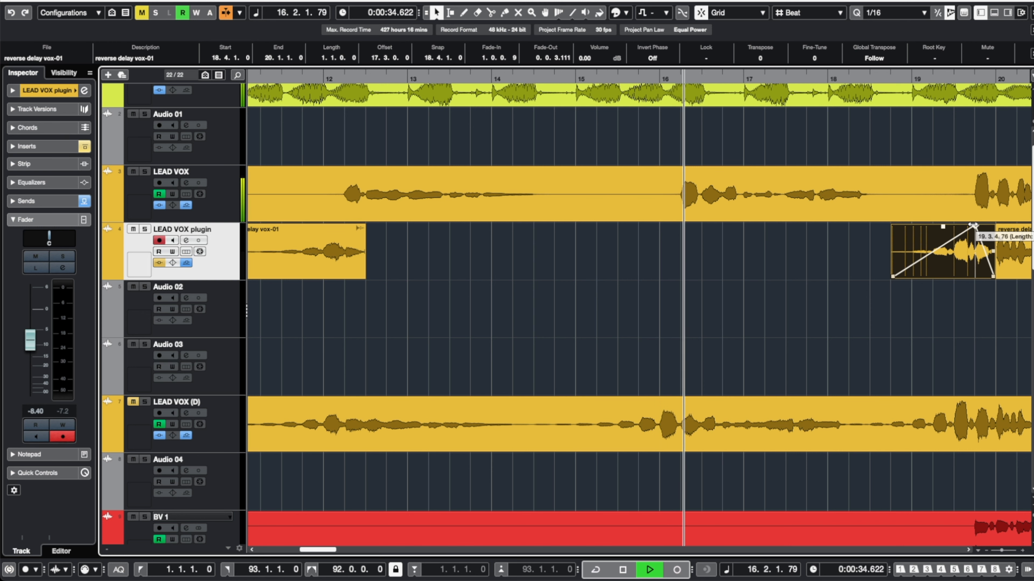
pyautogui.moveTo(889, 278); pyautogui.dragTo(871, 278)
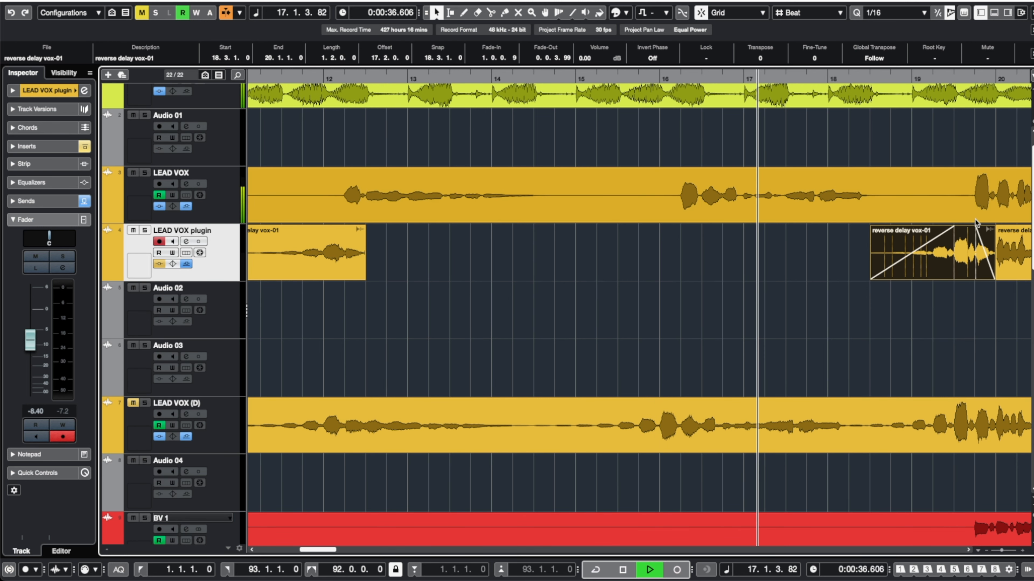
pyautogui.moveTo(955, 227); pyautogui.dragTo(975, 226)
# Split the next reverse delay event just after its start and delete the front sliver.
pyautogui.hscroll(6, 935, 259)
pyautogui.click(936, 258)
pyautogui.press('3')
pyautogui.click(971, 261)
pyautogui.press('1')
pyautogui.click(895, 262)
pyautogui.press('Delete')
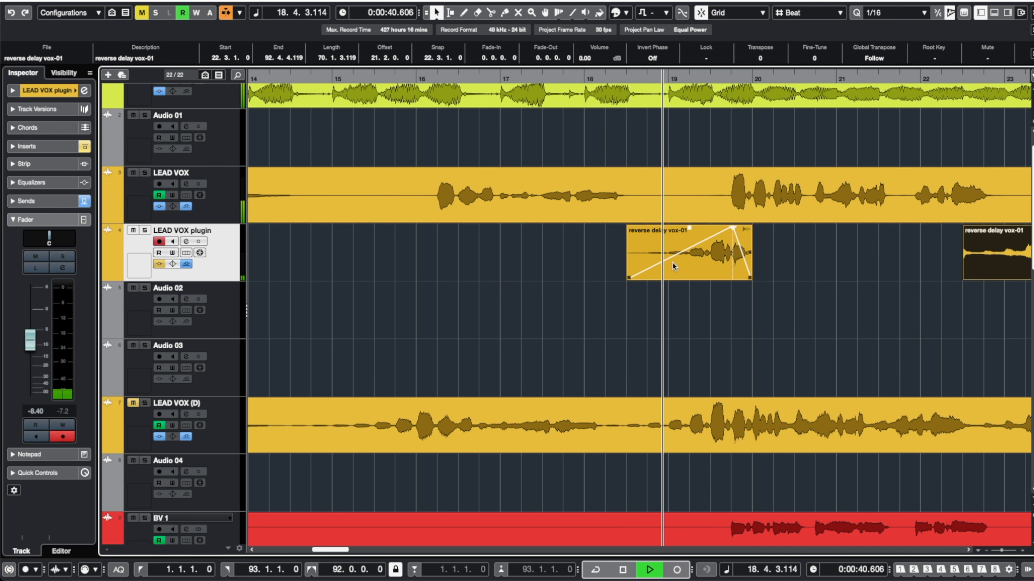
# Split the long reverse delay event at 27.4.1.0 and add a short fade-out to its front piece.
pyautogui.press('g')
pyautogui.hscroll(4, 671, 263)
pyautogui.hscroll(4, 672, 265)
pyautogui.press('3')
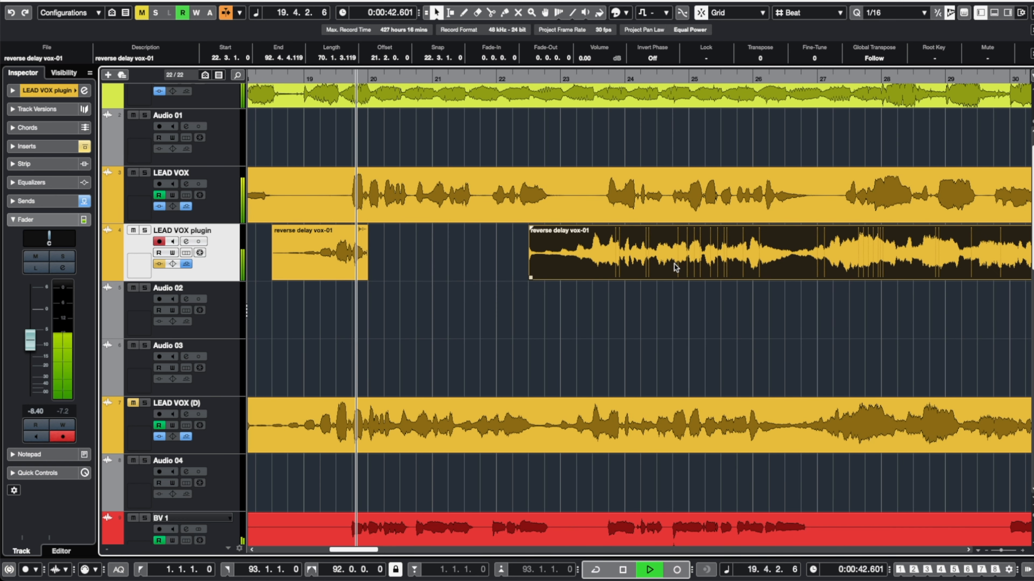
pyautogui.click(864, 264)
pyautogui.press('1')
pyautogui.moveTo(860, 228); pyautogui.dragTo(848, 227)
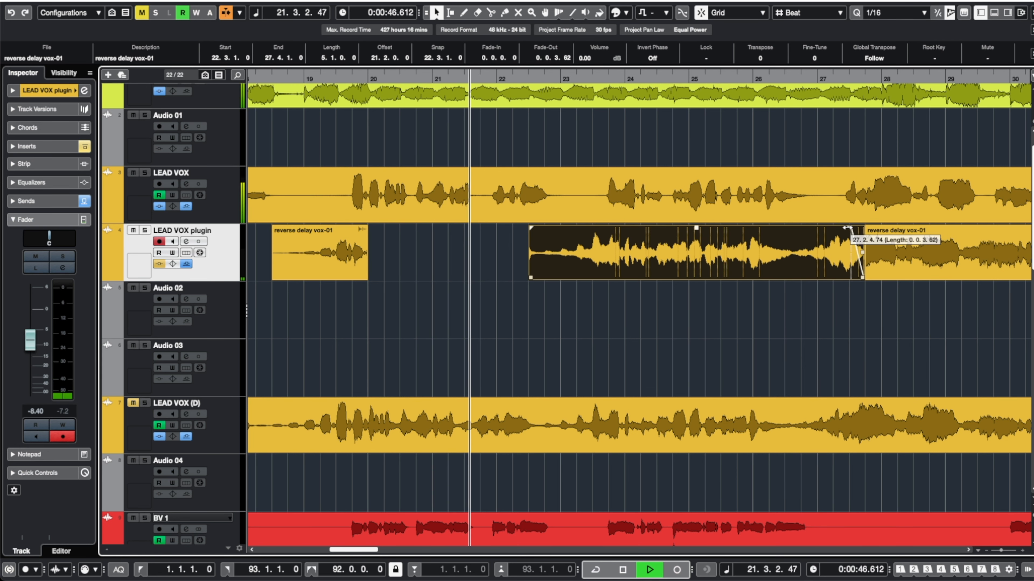
# Split the front piece around bar 26.3, delete its earlier part, and fade in the remainder.
pyautogui.press('3')
pyautogui.click(794, 256)
pyautogui.press('1')
pyautogui.click(768, 253)
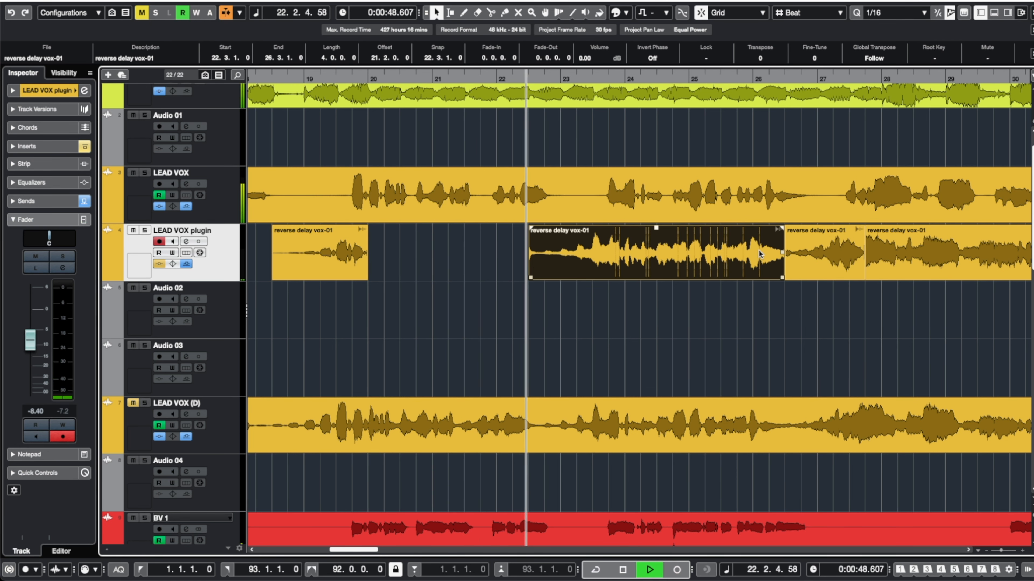
pyautogui.press('Delete')
pyautogui.moveTo(783, 228); pyautogui.dragTo(851, 227)
# Trim the start of the following reverse delay event to bar 31.2.1.0.
pyautogui.click(868, 277)
pyautogui.moveTo(868, 277); pyautogui.dragTo(981, 278)
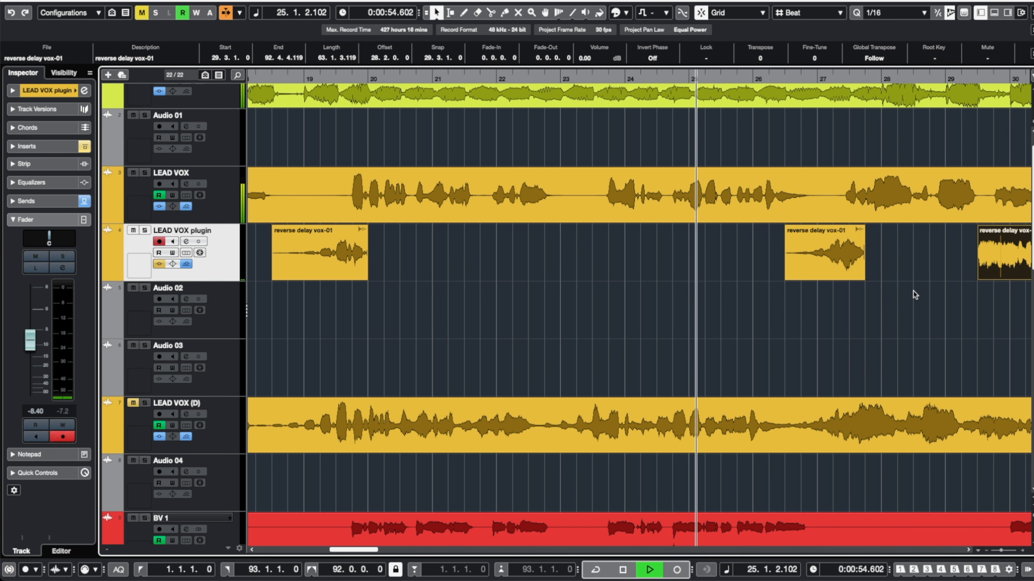
pyautogui.moveTo(811, 278); pyautogui.dragTo(924, 278)
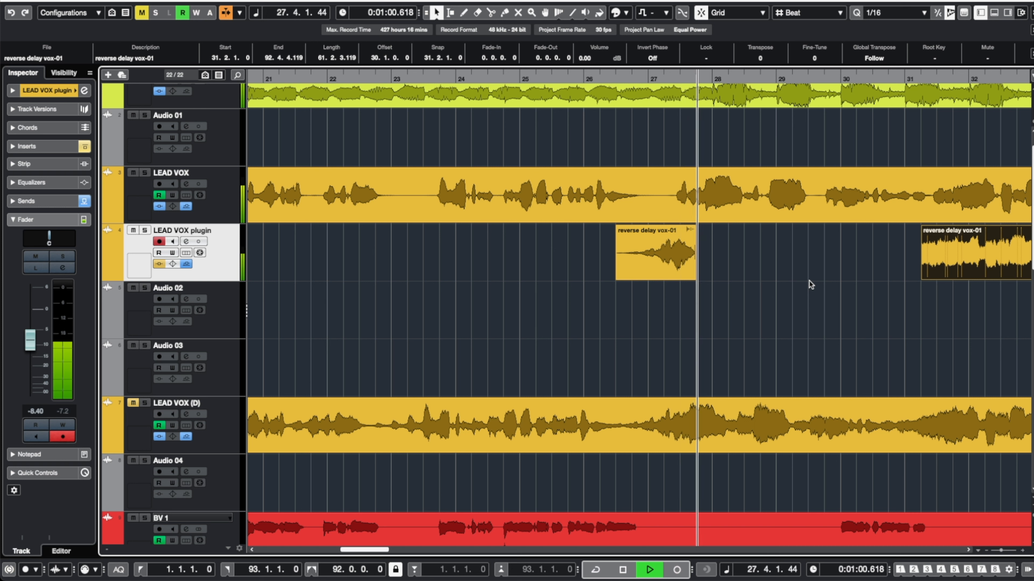
# Play back the section around bars 26 to 29 to audition the edited reverse delay.
pyautogui.press('space')
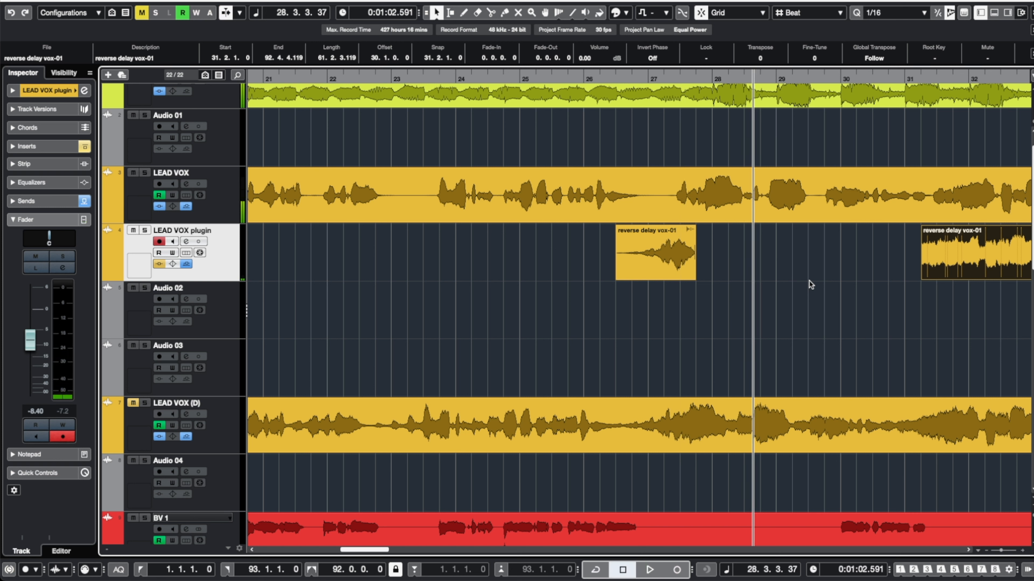
pyautogui.press('g')
pyautogui.click(650, 79)
pyautogui.scroll(2, 722, 292)
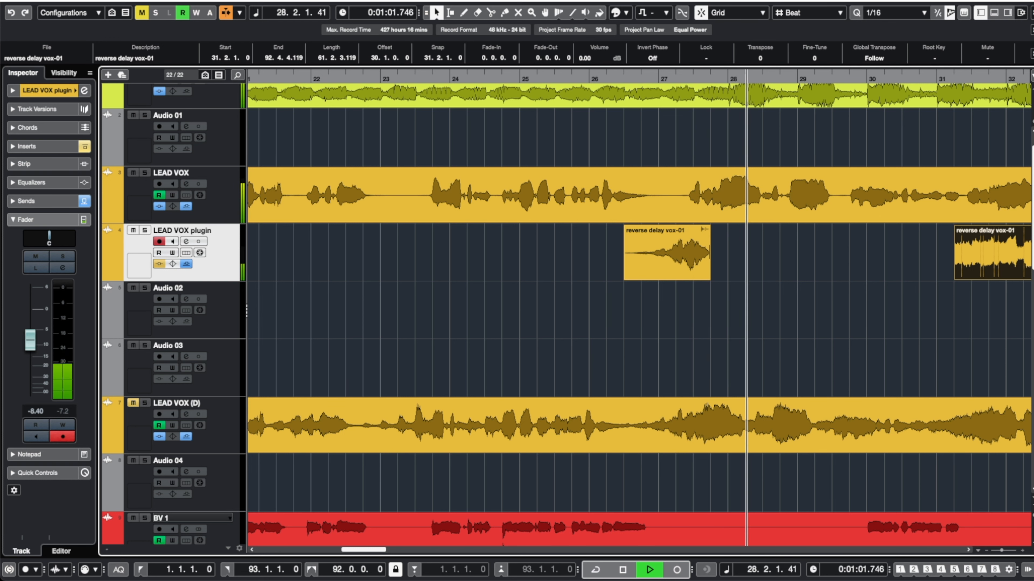
pyautogui.press('space')
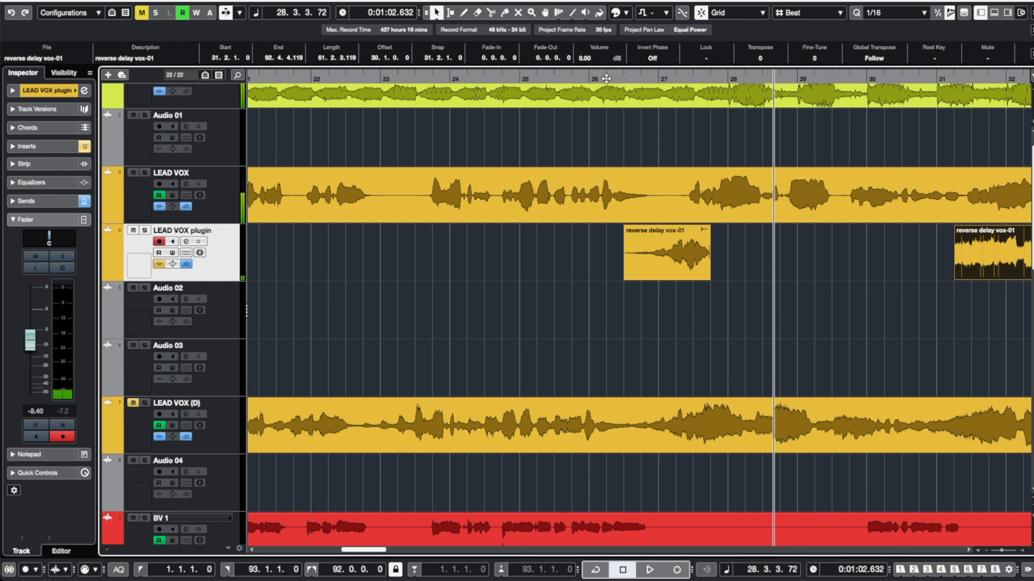
pyautogui.click(592, 78)
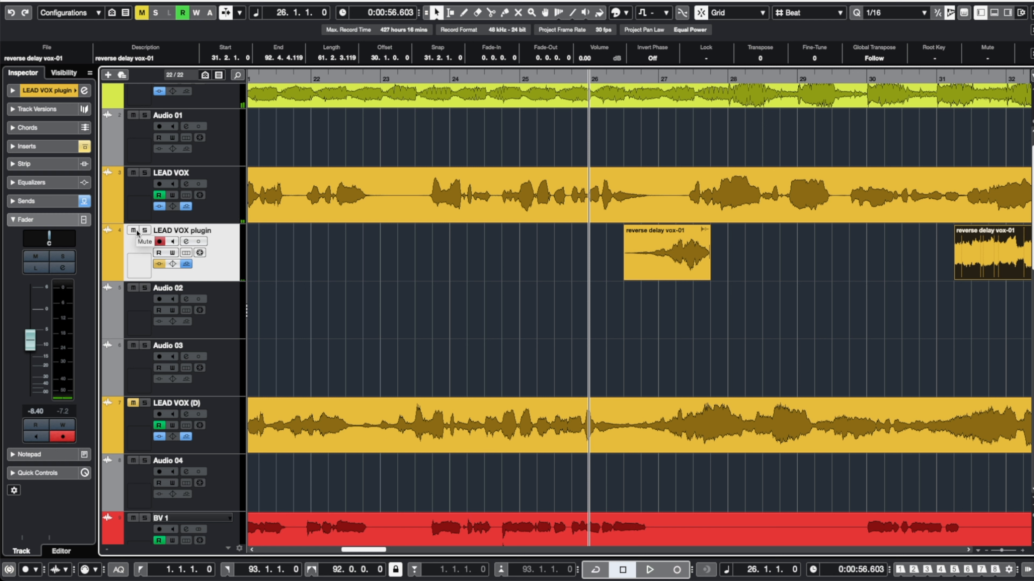
pyautogui.press('space')
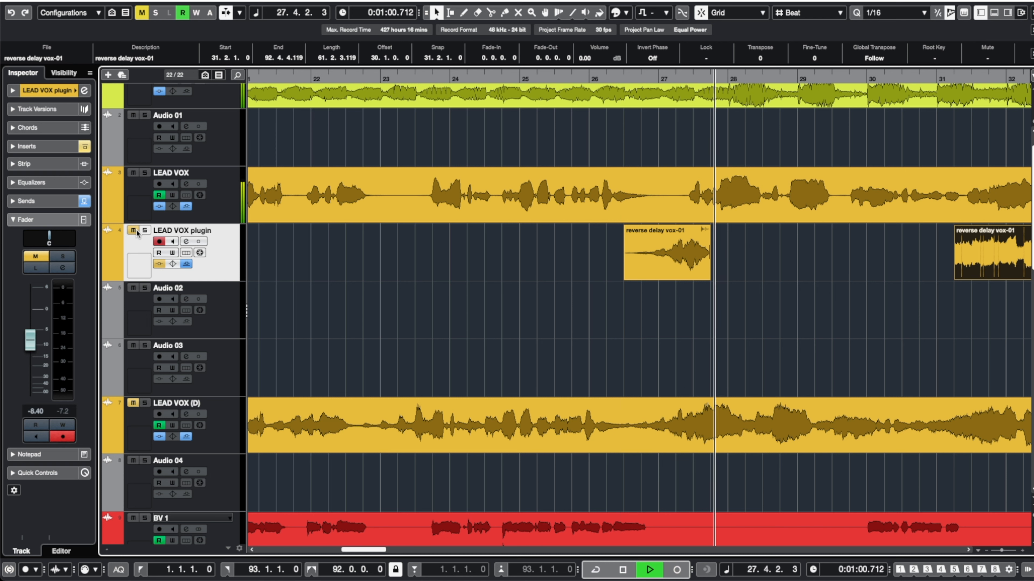
# Toggle the LEAD VOX plugin track's mute during playback to compare with and without the reverse delay.
pyautogui.click(133, 231)
pyautogui.press('space')
pyautogui.press('KP_Subtract')
pyautogui.press('space')
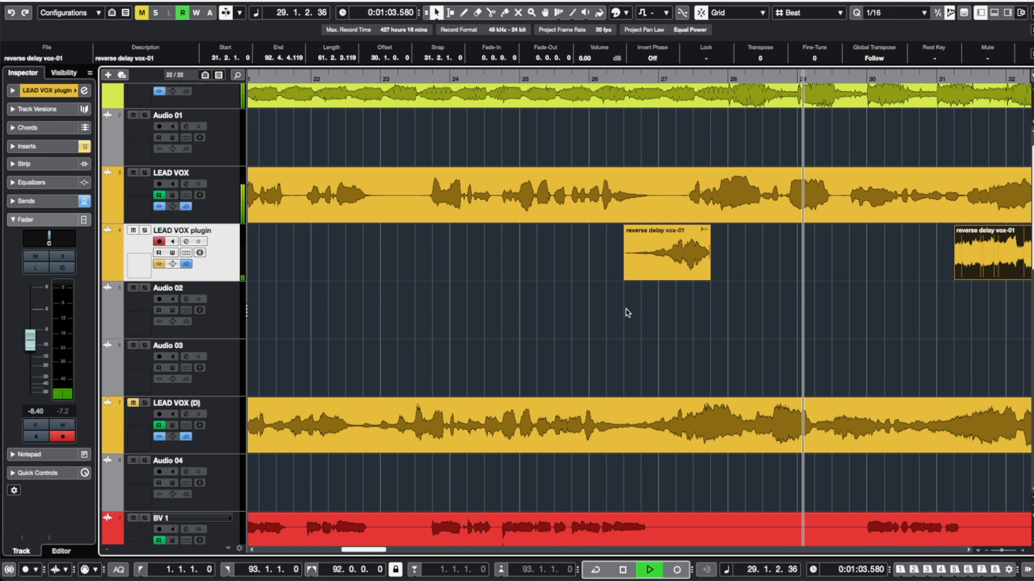
pyautogui.press('space')
# Return to the project start and select all the reverse delay events on the LEAD VOX plugin track.
pyautogui.press('Home')
pyautogui.click(387, 78)
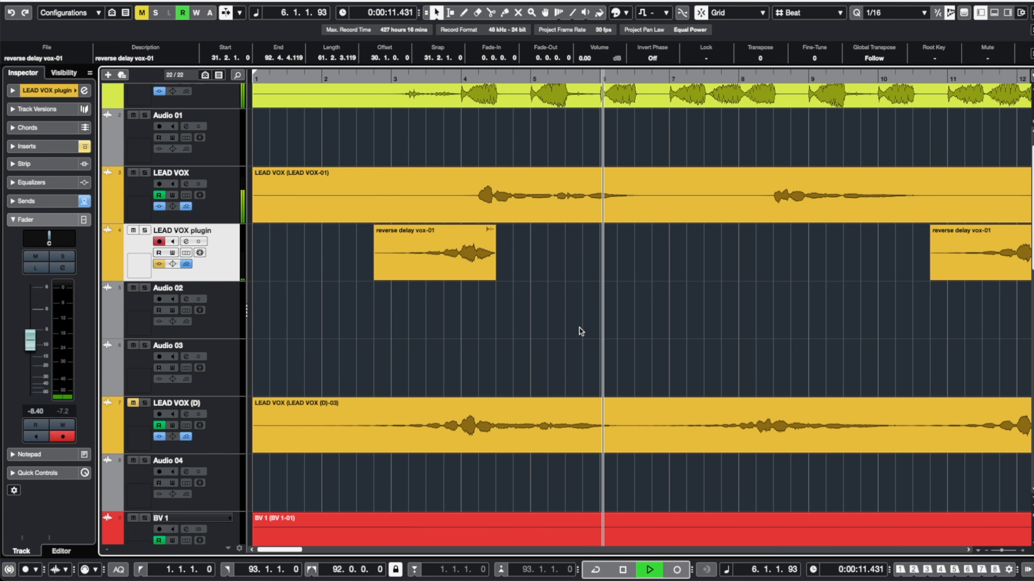
pyautogui.scroll(-5, 581, 331)
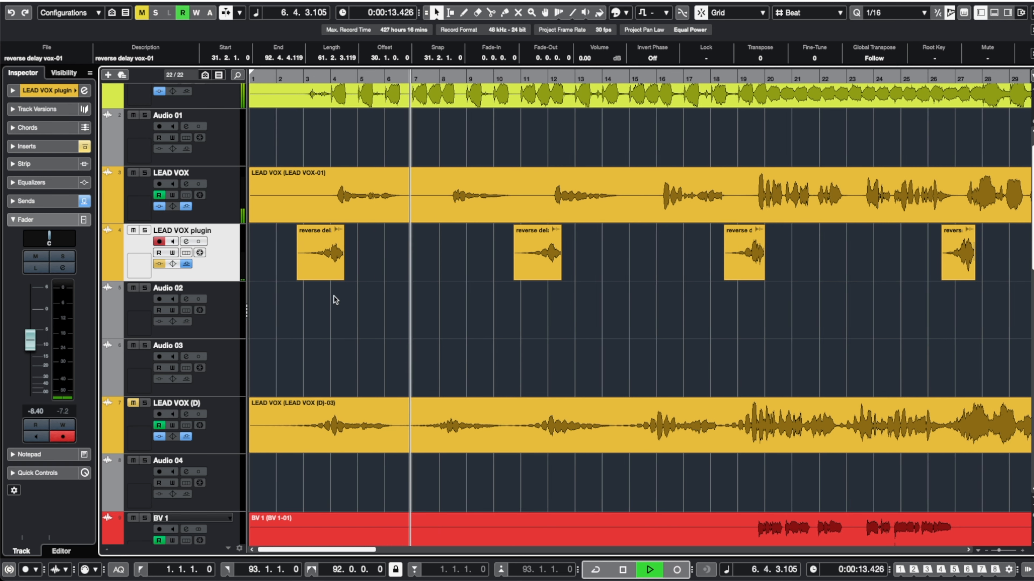
pyautogui.moveTo(280, 300); pyautogui.dragTo(965, 267)
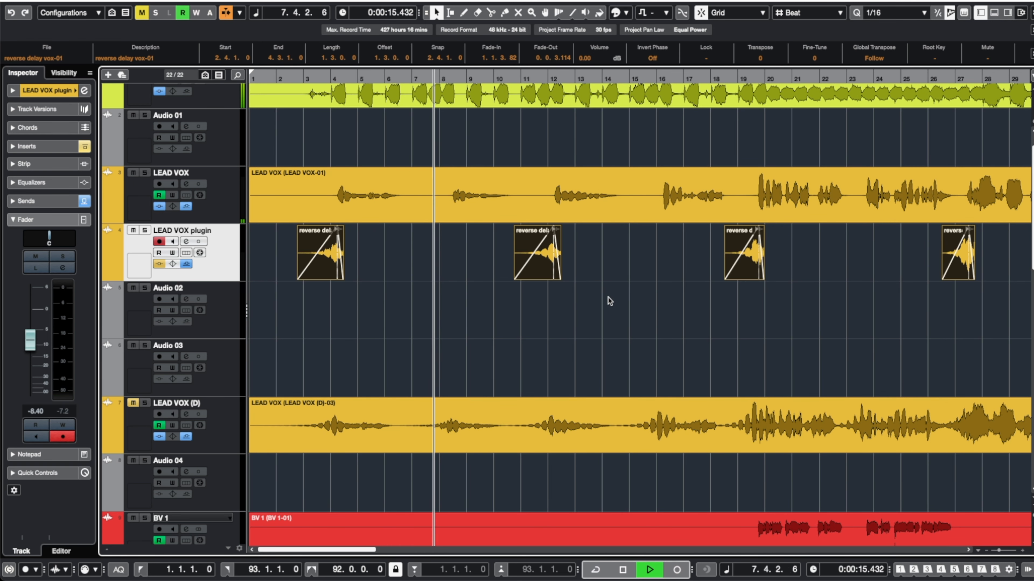